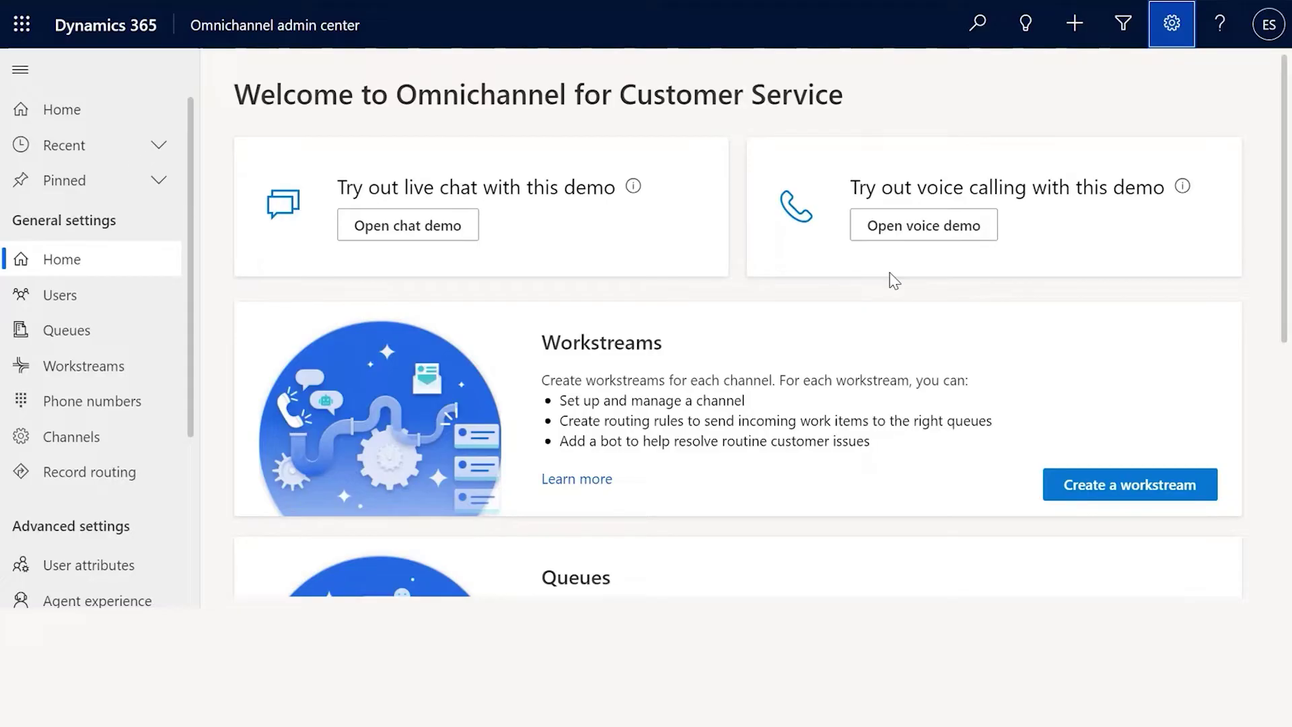
From Advanced Settings, go to Security > Users and start a new user
{"action": "left_click", "coordinate": [1173, 40]}
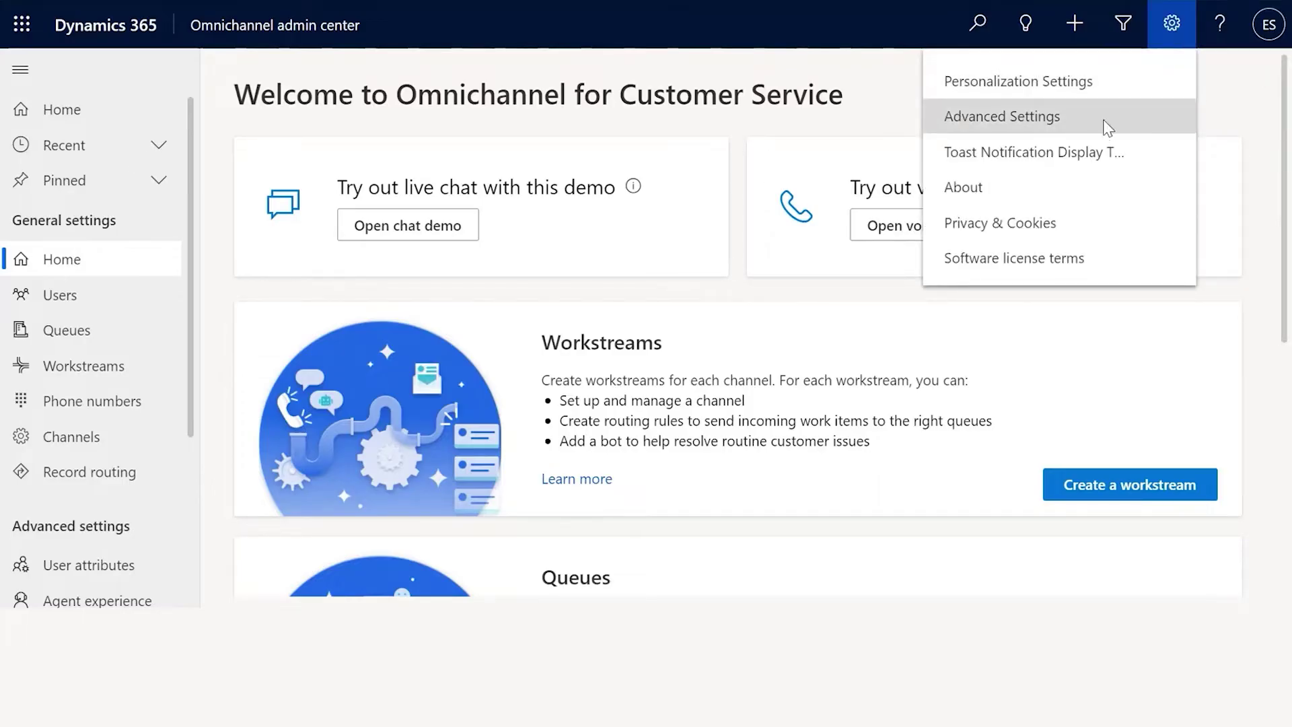
{"action": "left_click", "coordinate": [1105, 128]}
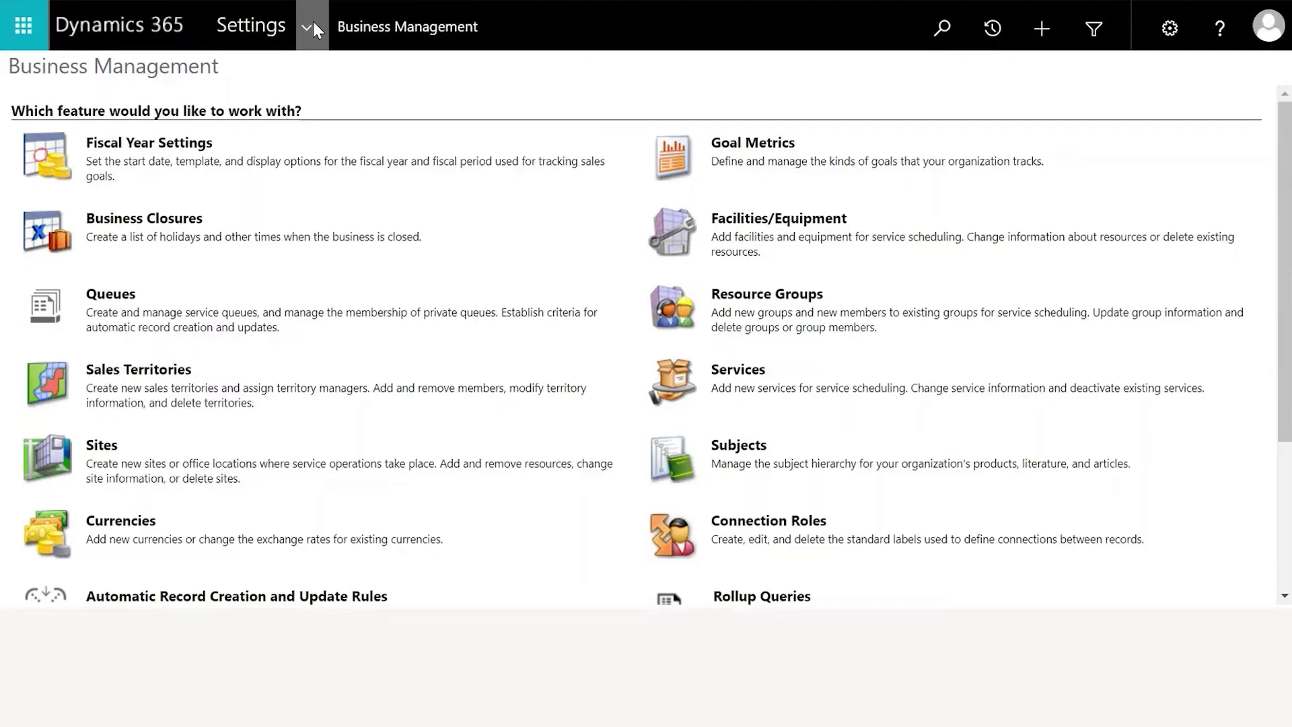
{"action": "left_click", "coordinate": [313, 19]}
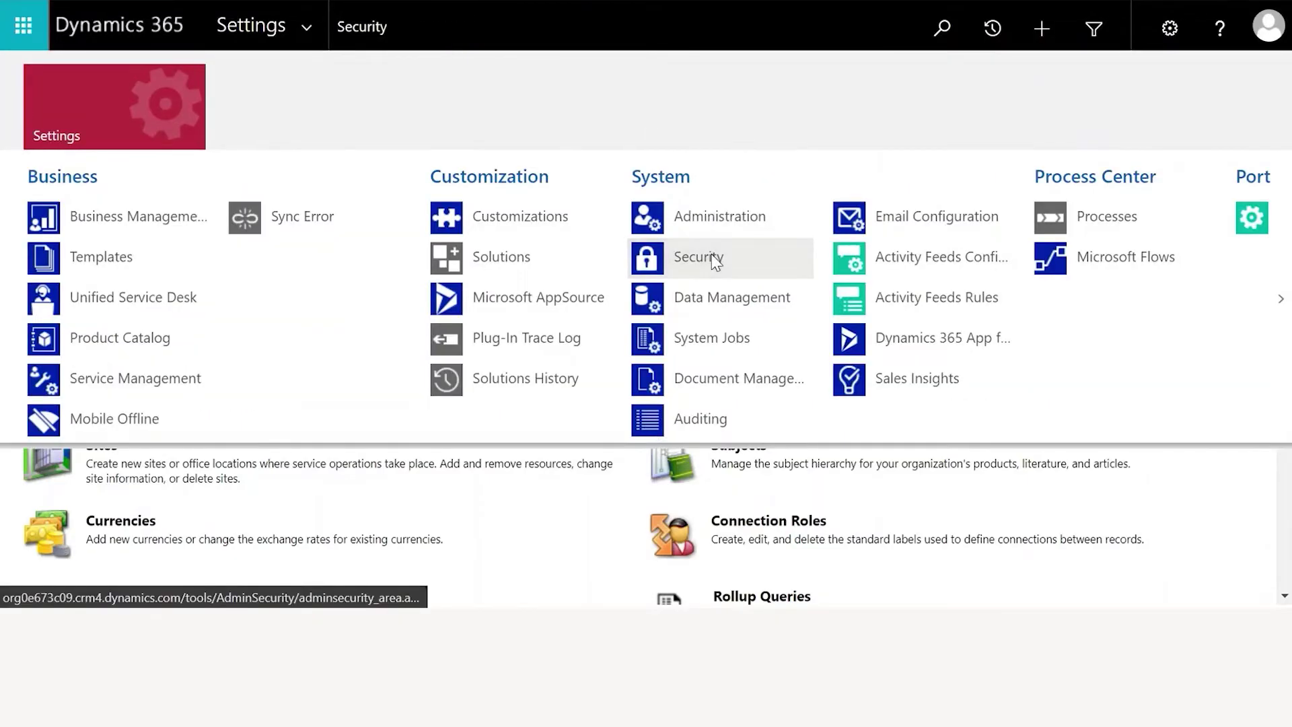
{"action": "left_click", "coordinate": [712, 253]}
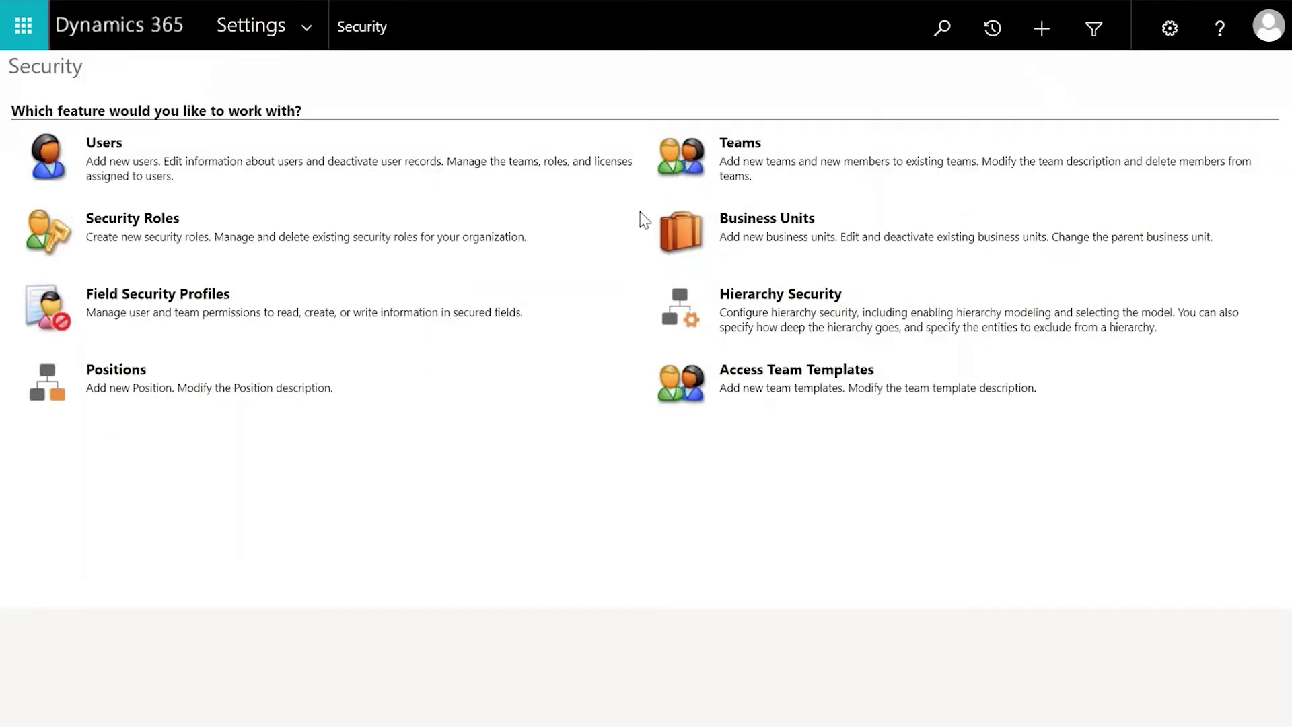
{"action": "left_click", "coordinate": [95, 146]}
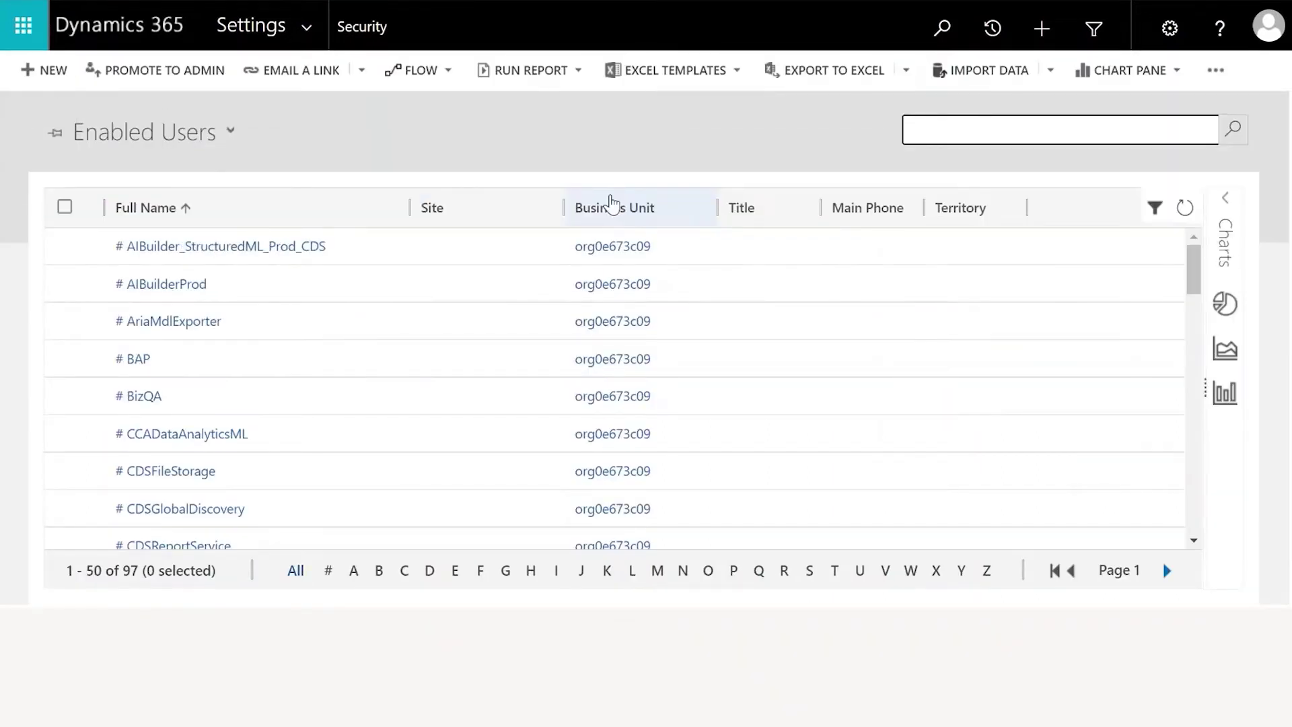
{"action": "left_click", "coordinate": [51, 77]}
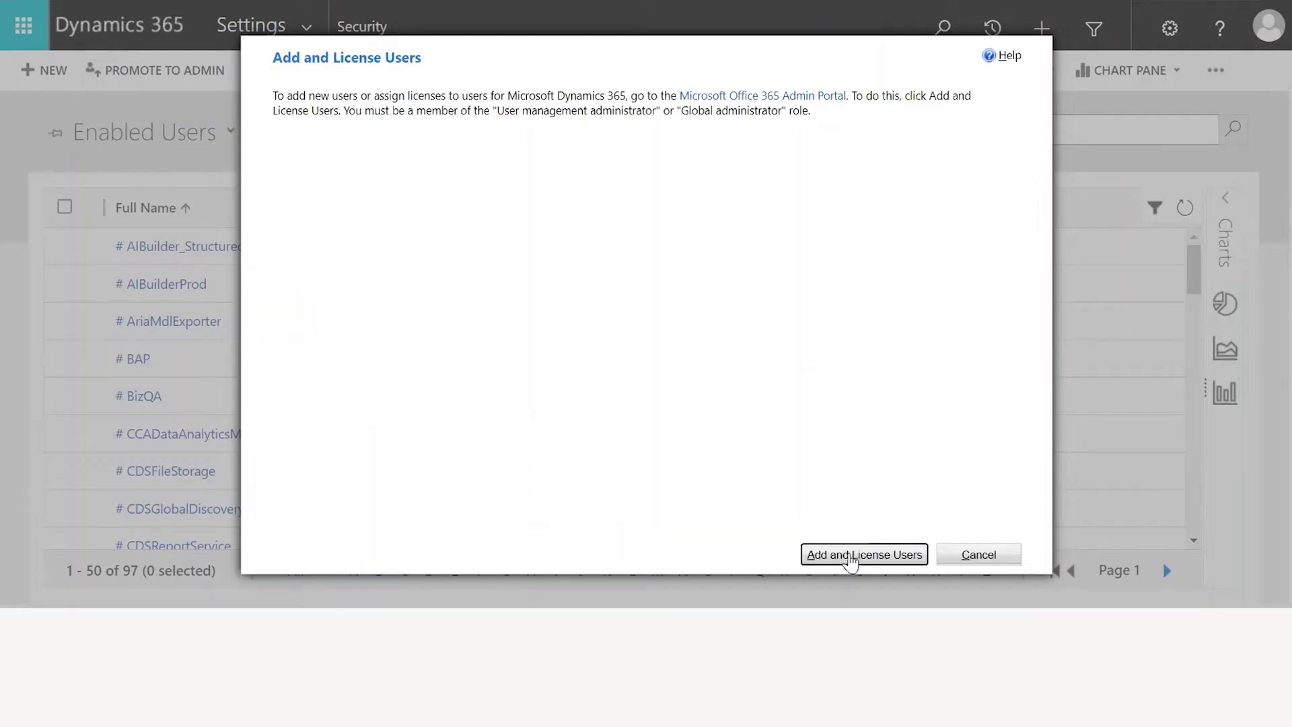
Follow Add and License Users to the Microsoft 365 Active users page
{"action": "left_click", "coordinate": [851, 557]}
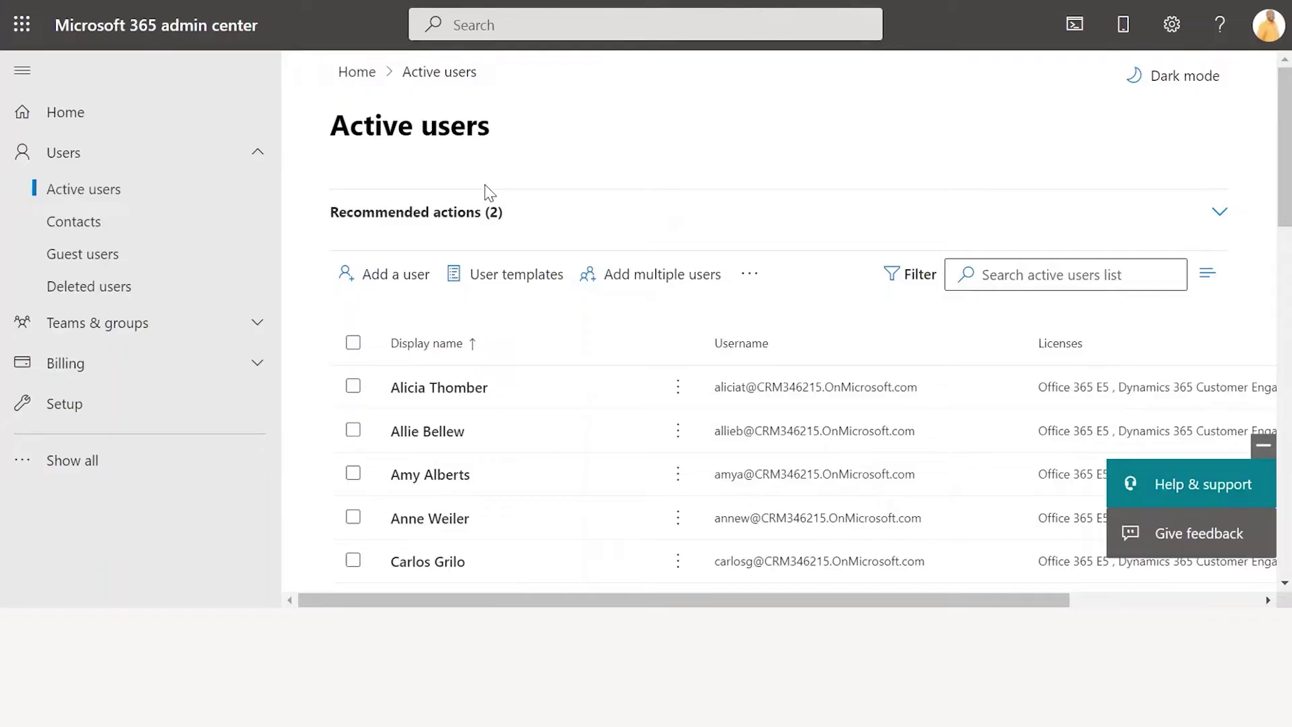
Add a user with the new user's first name, last name and username, then continue to licensing
{"action": "left_click", "coordinate": [403, 278]}
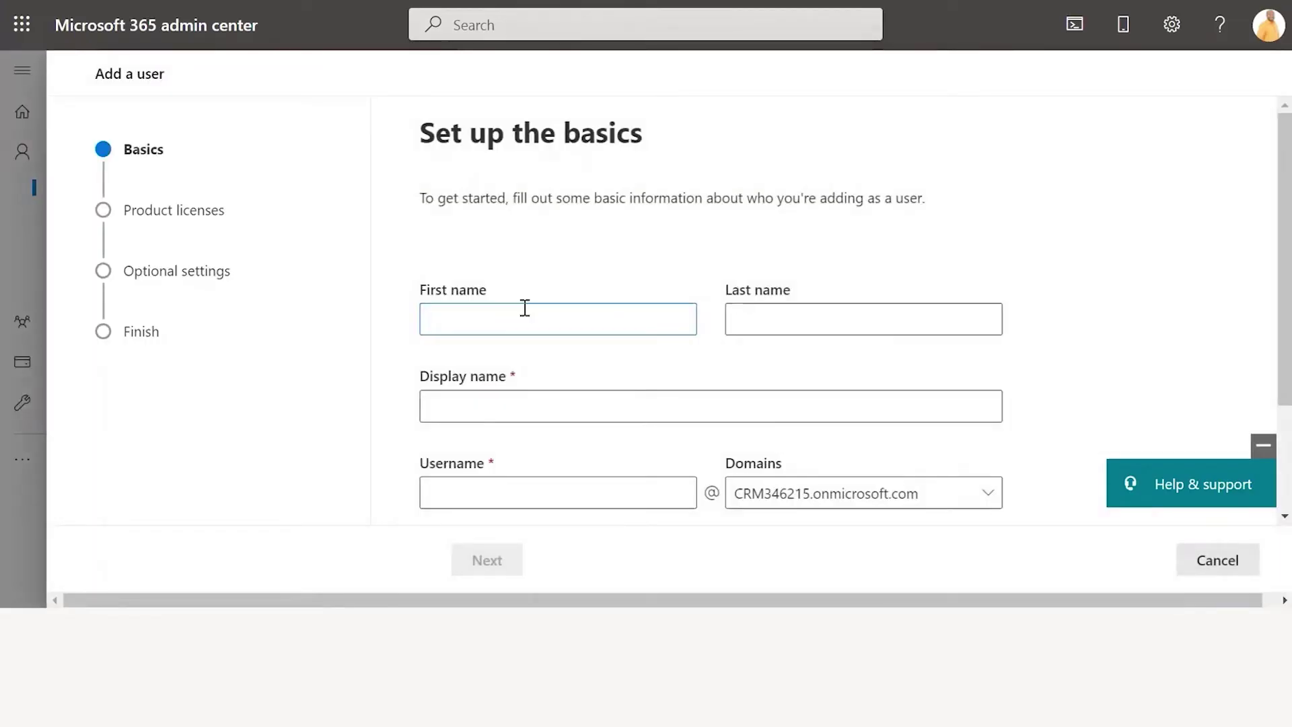
{"action": "key", "text": "Tab"}
{"action": "key", "text": "Tab"}
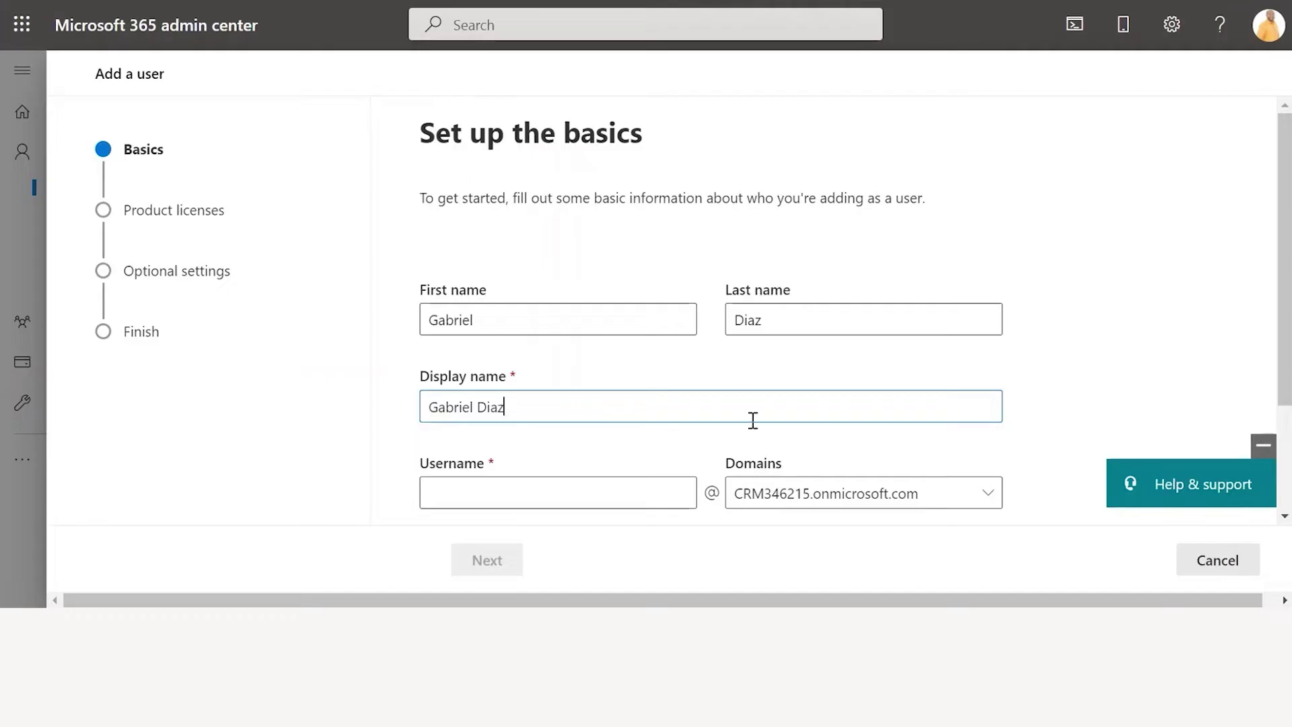
{"action": "left_click", "coordinate": [549, 495]}
{"action": "scroll", "coordinate": [614, 444], "scroll_direction": "down", "scroll_amount": 2}
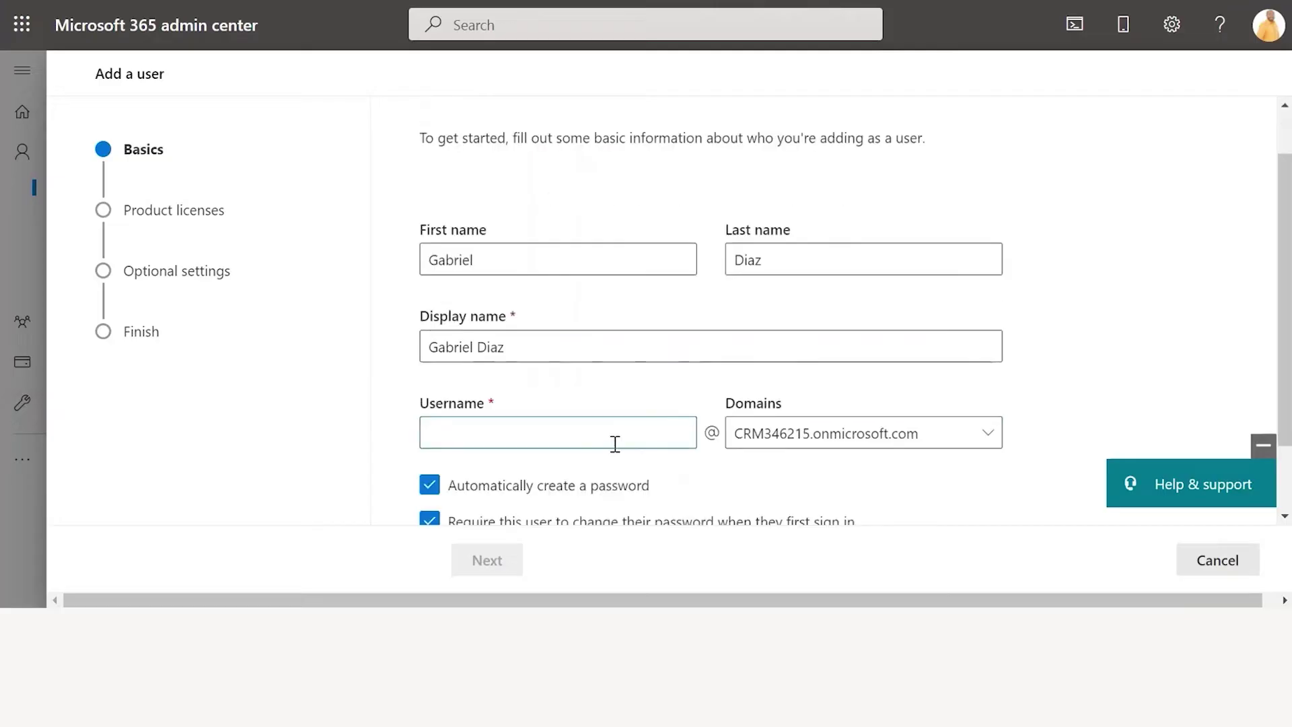
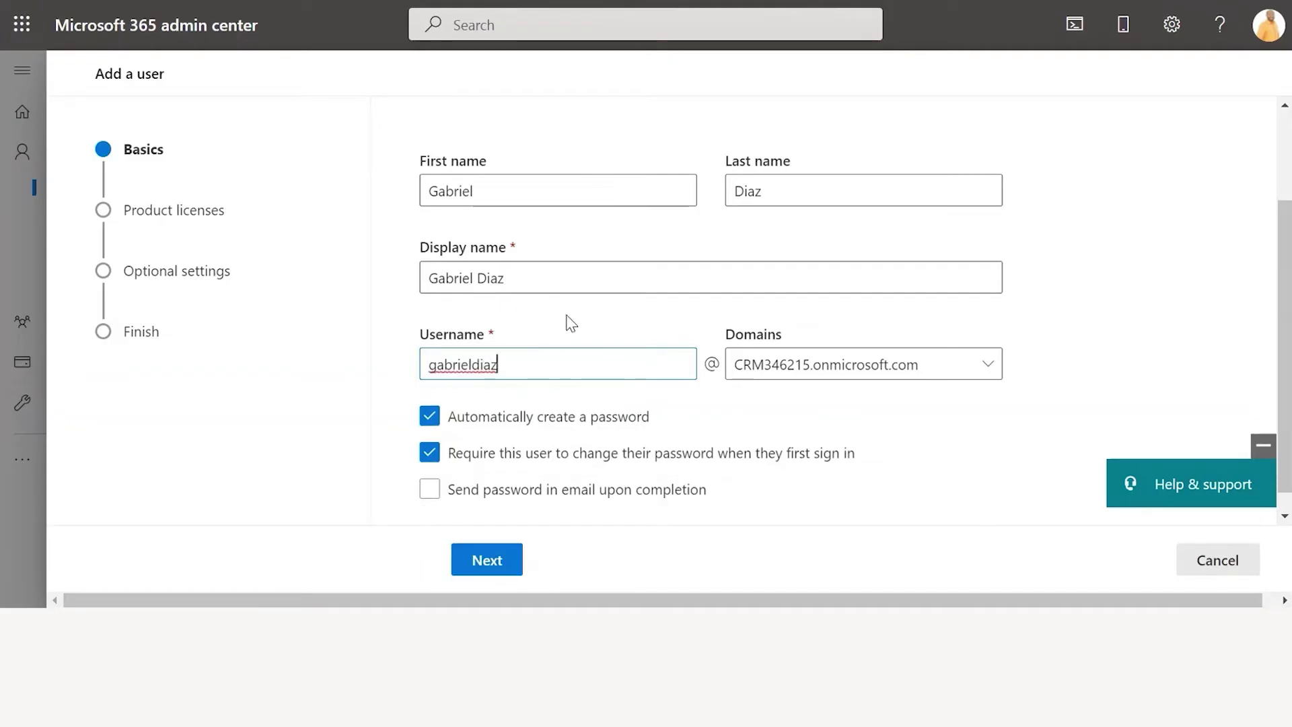
{"action": "scroll", "coordinate": [619, 353], "scroll_direction": "down", "scroll_amount": 1}
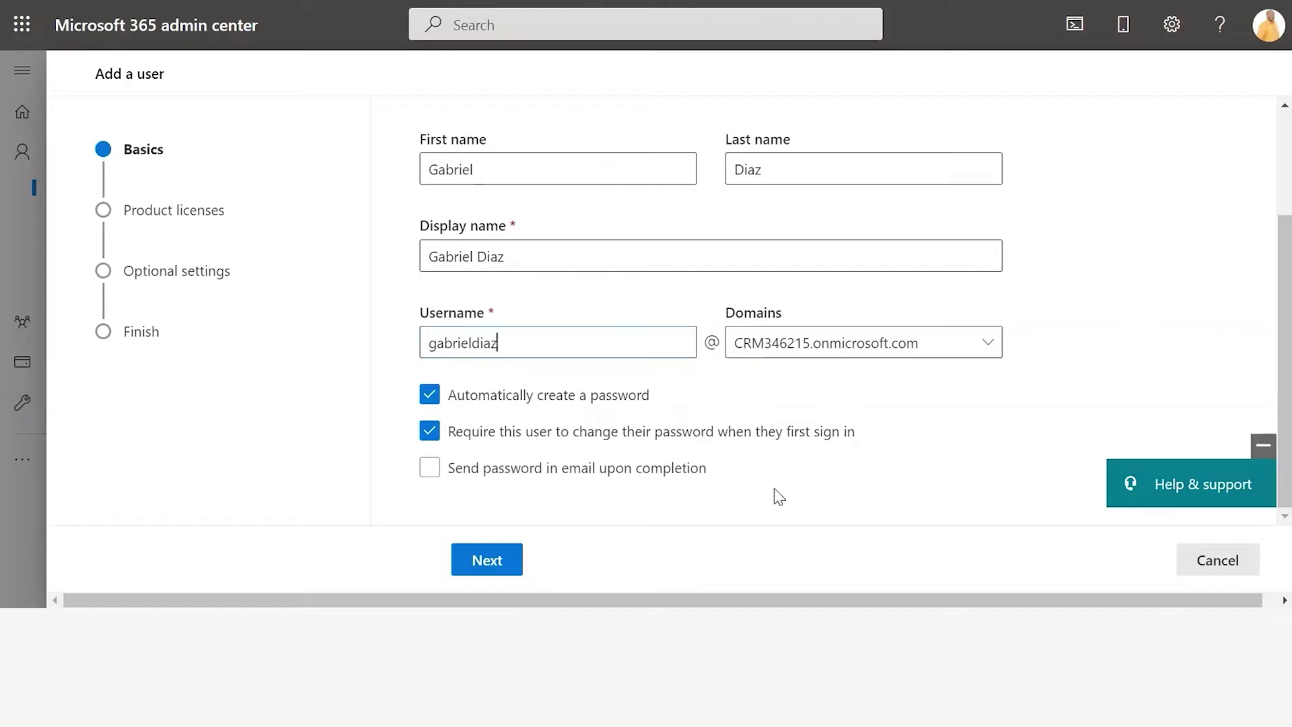
{"action": "left_click", "coordinate": [506, 561]}
Tick Customer Engagement Demo Trial and Digital Messaging and Voice Add-in, then advance to Review and finish
{"action": "scroll", "coordinate": [748, 363], "scroll_direction": "down", "scroll_amount": 3}
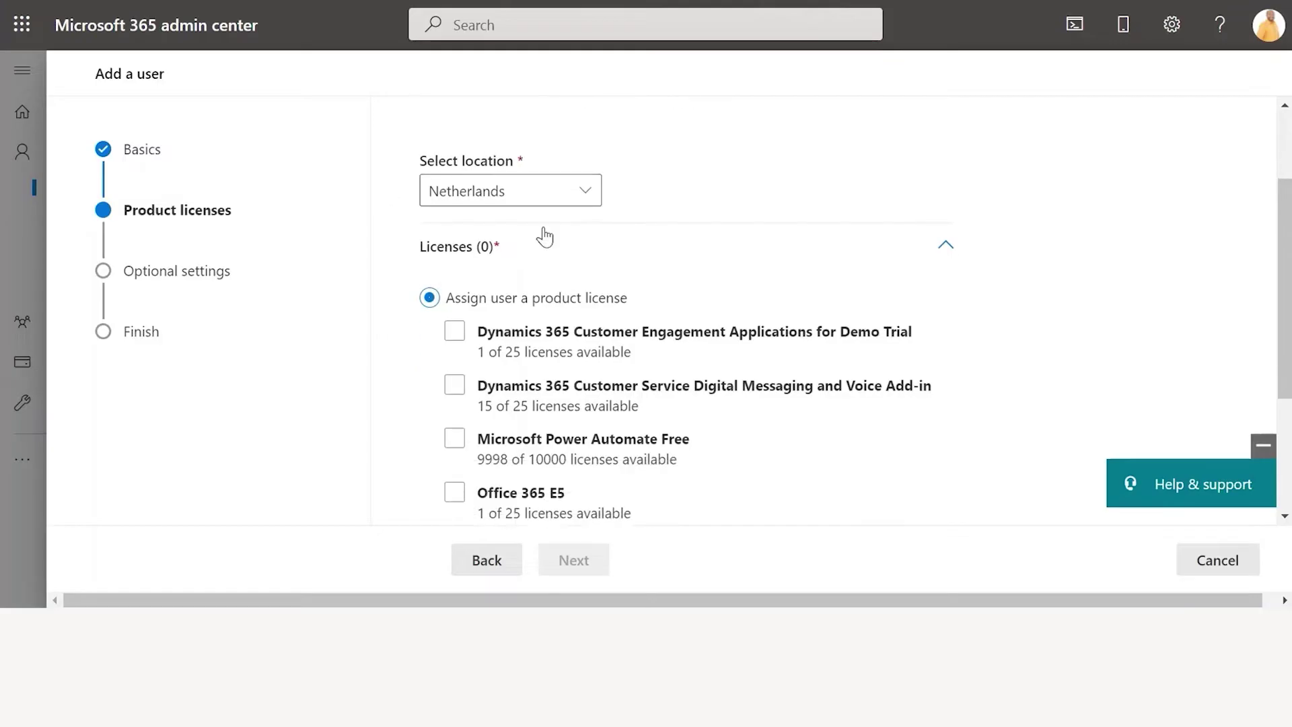
{"action": "scroll", "coordinate": [539, 249], "scroll_direction": "down", "scroll_amount": 3}
{"action": "scroll", "coordinate": [561, 241], "scroll_direction": "up", "scroll_amount": 3}
{"action": "scroll", "coordinate": [561, 243], "scroll_direction": "down", "scroll_amount": 1}
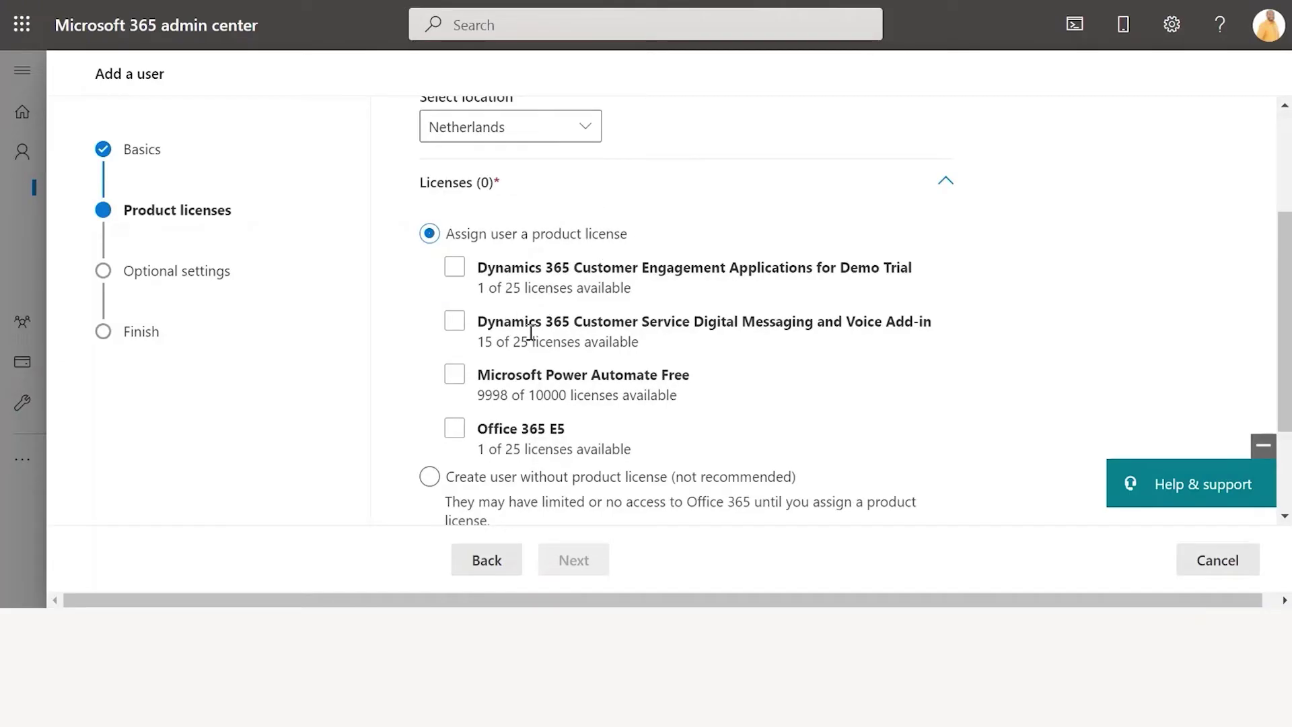
{"action": "left_click", "coordinate": [455, 268]}
{"action": "left_click", "coordinate": [456, 272]}
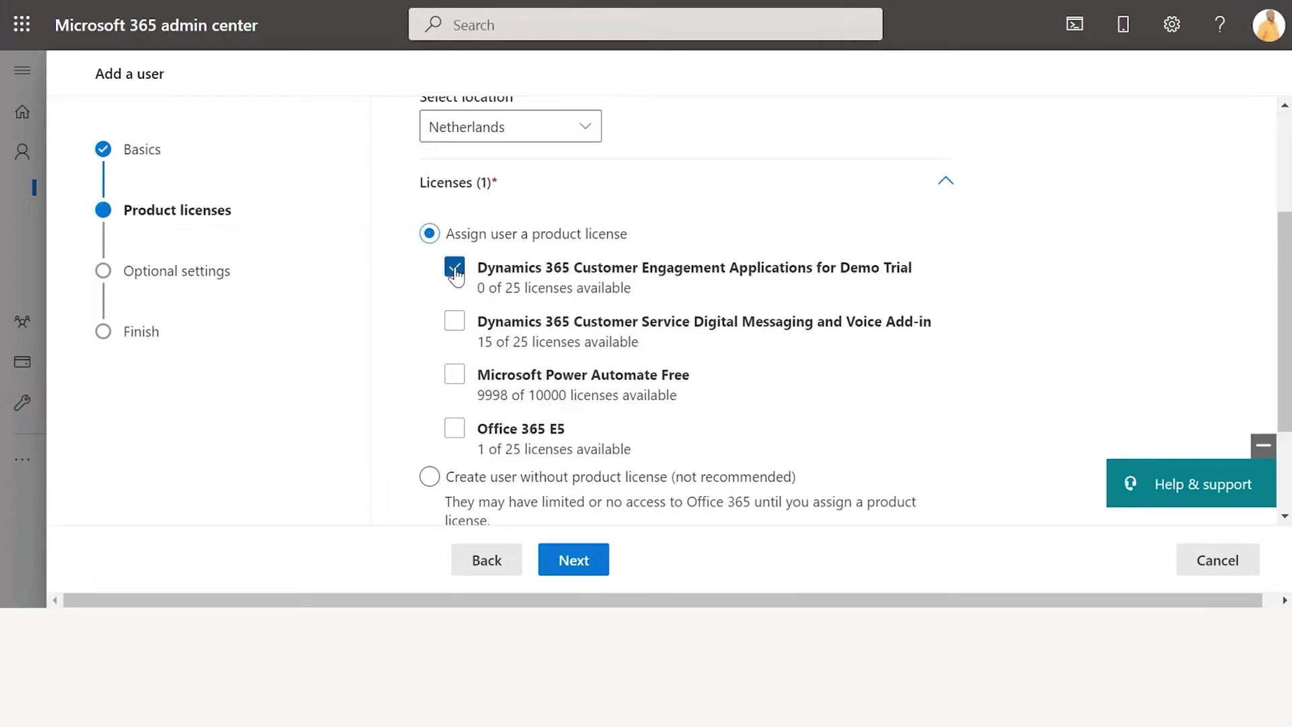
{"action": "left_click", "coordinate": [456, 328]}
{"action": "scroll", "coordinate": [750, 361], "scroll_direction": "down", "scroll_amount": 1}
{"action": "scroll", "coordinate": [761, 385], "scroll_direction": "up", "scroll_amount": 1}
{"action": "scroll", "coordinate": [759, 384], "scroll_direction": "down", "scroll_amount": 1}
{"action": "scroll", "coordinate": [739, 337], "scroll_direction": "up", "scroll_amount": 1}
{"action": "left_click", "coordinate": [596, 568]}
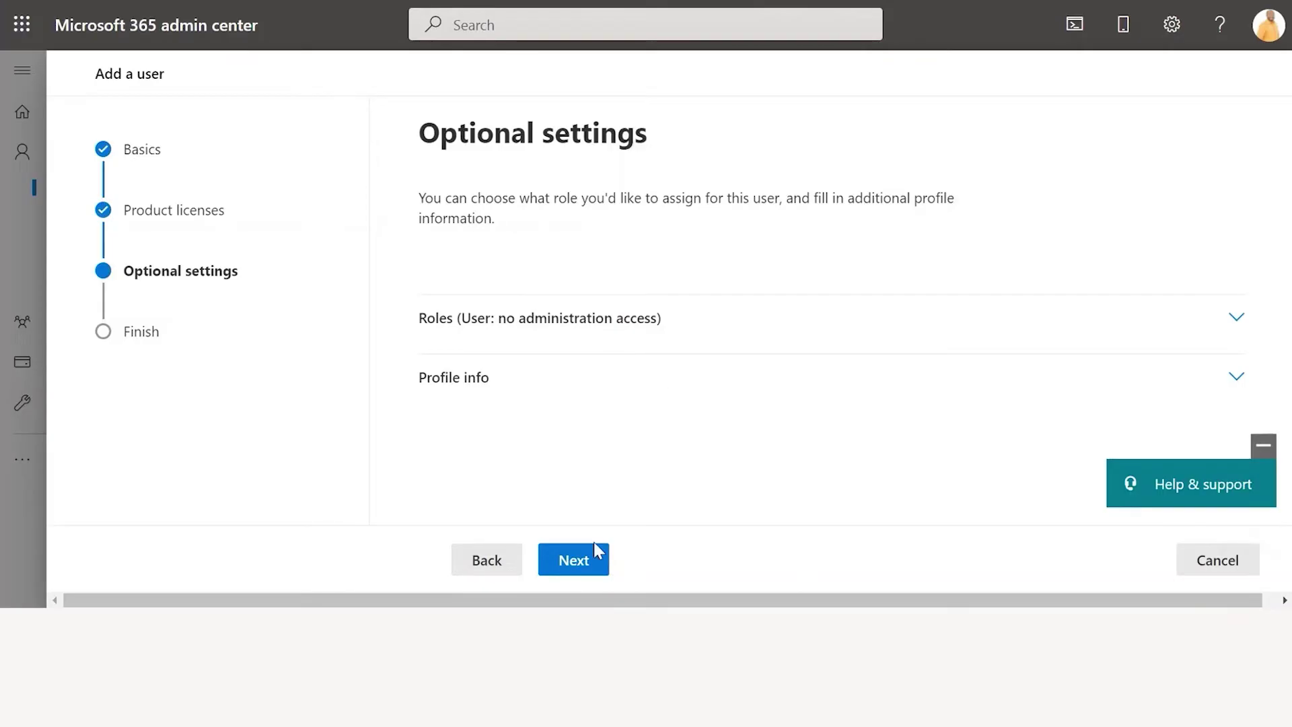
{"action": "left_click", "coordinate": [589, 564]}
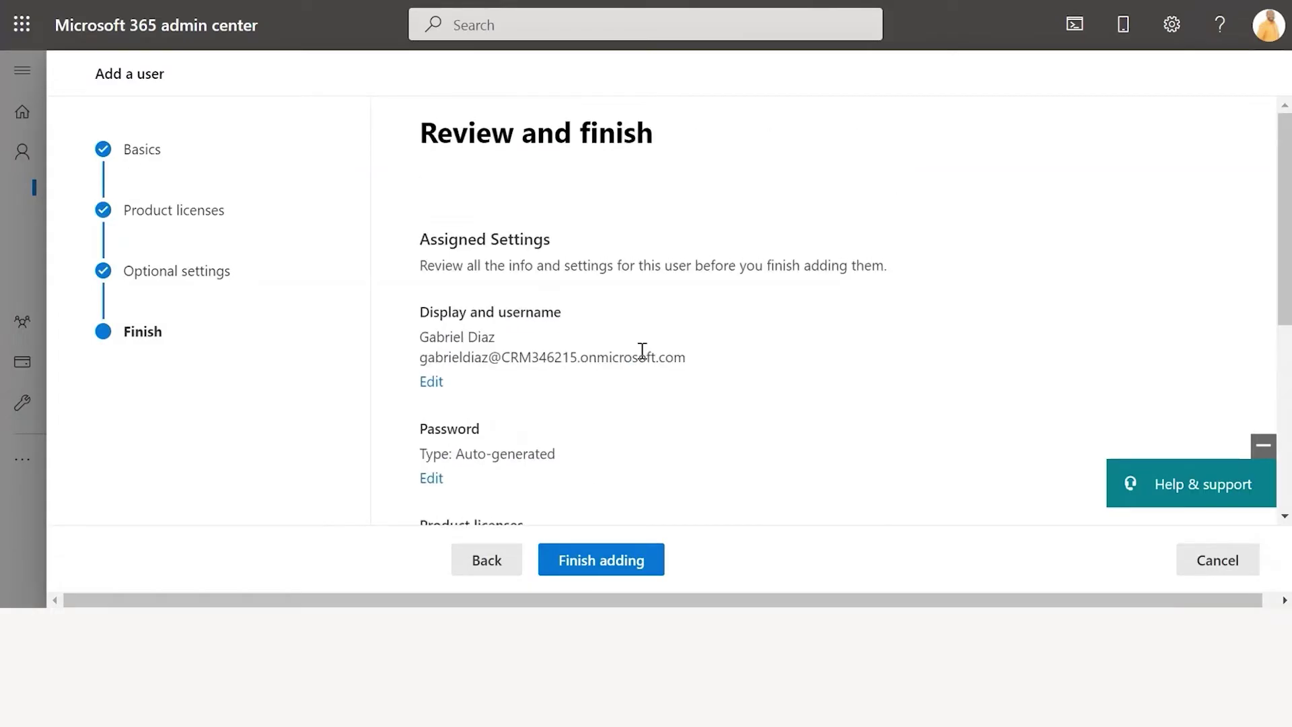
Review the settings, finish adding the user, and check both licenses on the confirmation
{"action": "scroll", "coordinate": [643, 352], "scroll_direction": "down", "scroll_amount": 4}
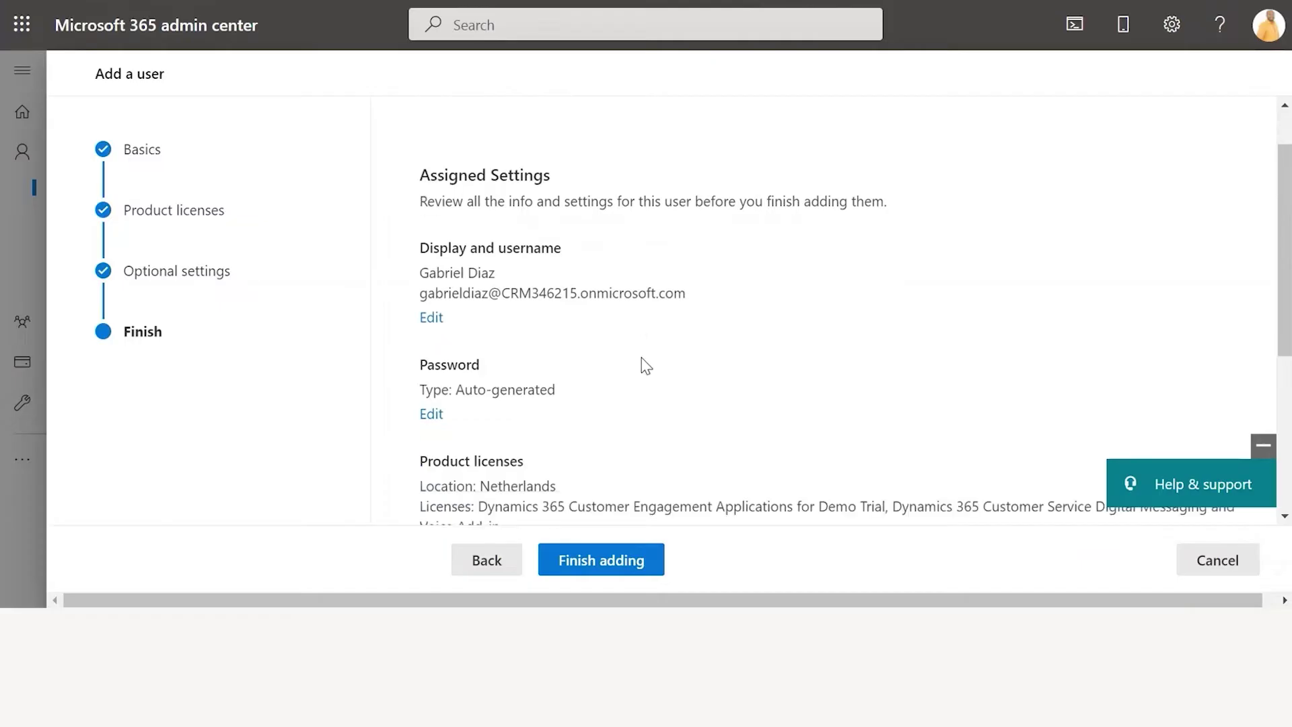
{"action": "scroll", "coordinate": [630, 440], "scroll_direction": "down", "scroll_amount": 1}
{"action": "left_click", "coordinate": [616, 562]}
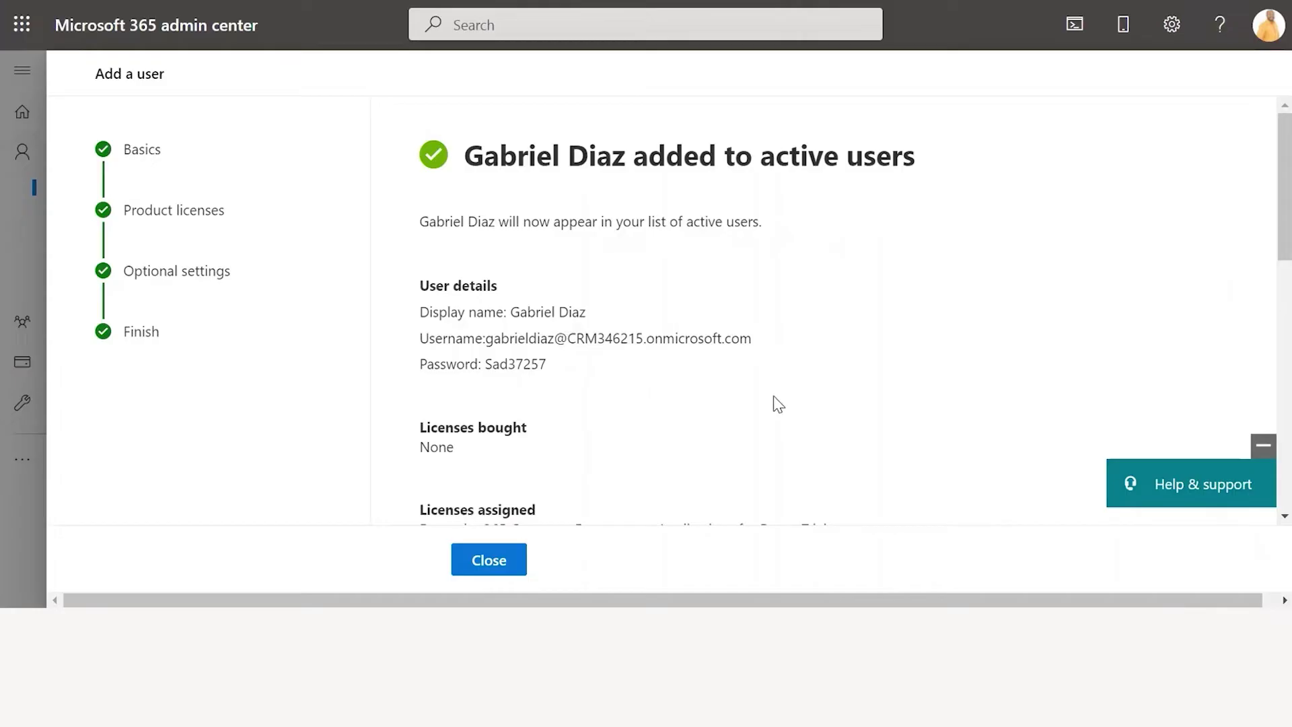
{"action": "scroll", "coordinate": [774, 396], "scroll_direction": "down", "scroll_amount": 1}
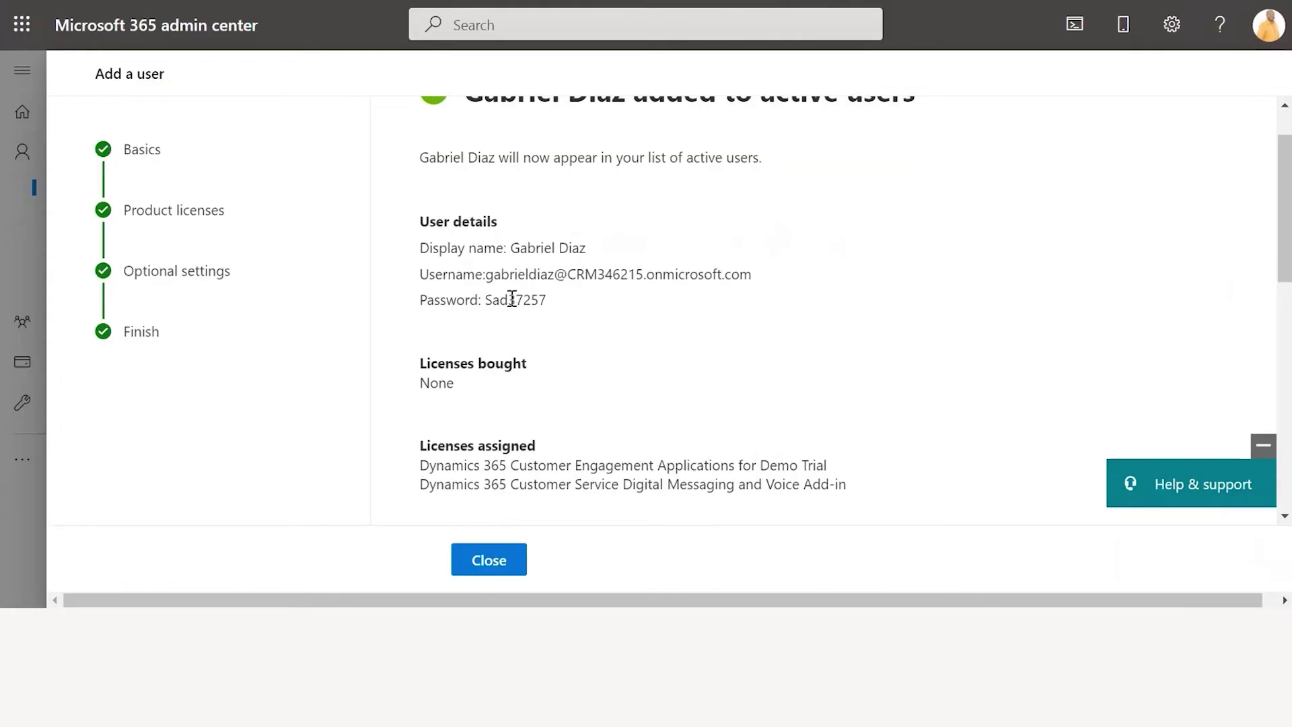
{"action": "scroll", "coordinate": [684, 332], "scroll_direction": "down", "scroll_amount": 1}
{"action": "scroll", "coordinate": [685, 334], "scroll_direction": "up", "scroll_amount": 1}
{"action": "scroll", "coordinate": [687, 335], "scroll_direction": "down", "scroll_amount": 4}
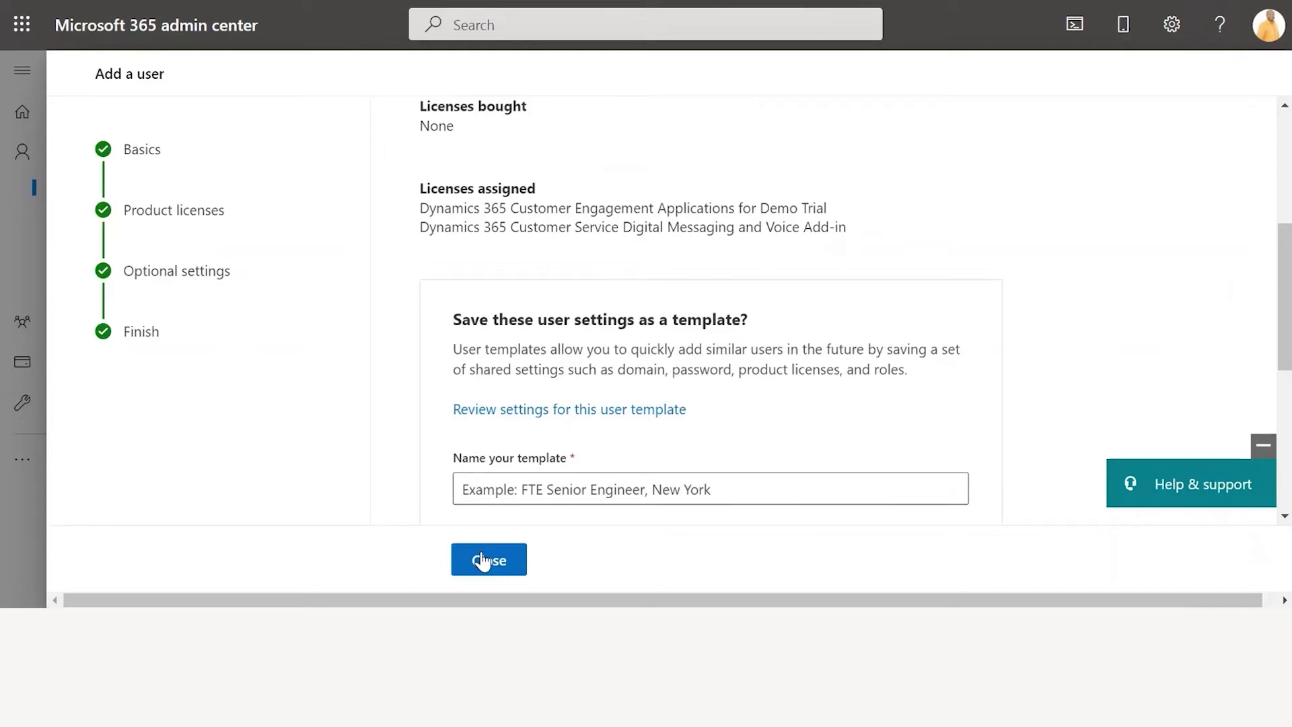
Close the completed Add a user wizard
{"action": "left_click", "coordinate": [482, 561]}
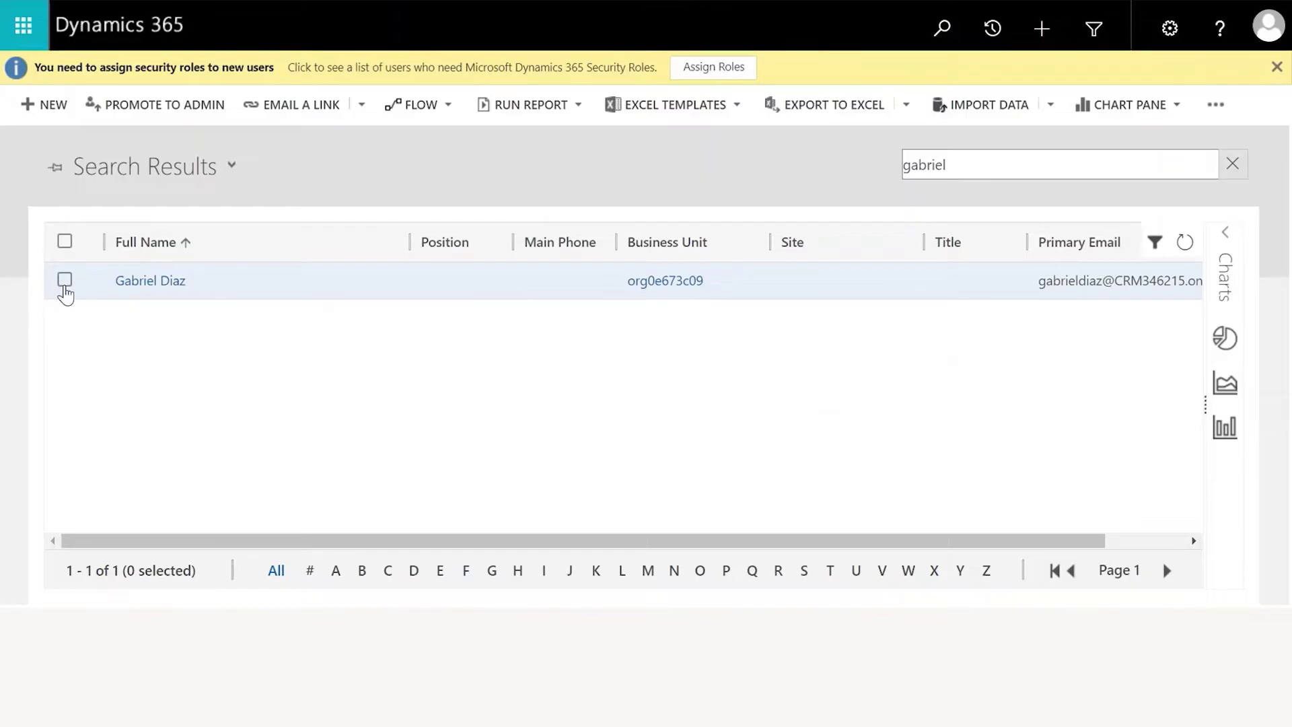
Select the new user's record and open Manage Roles
{"action": "left_click", "coordinate": [65, 280]}
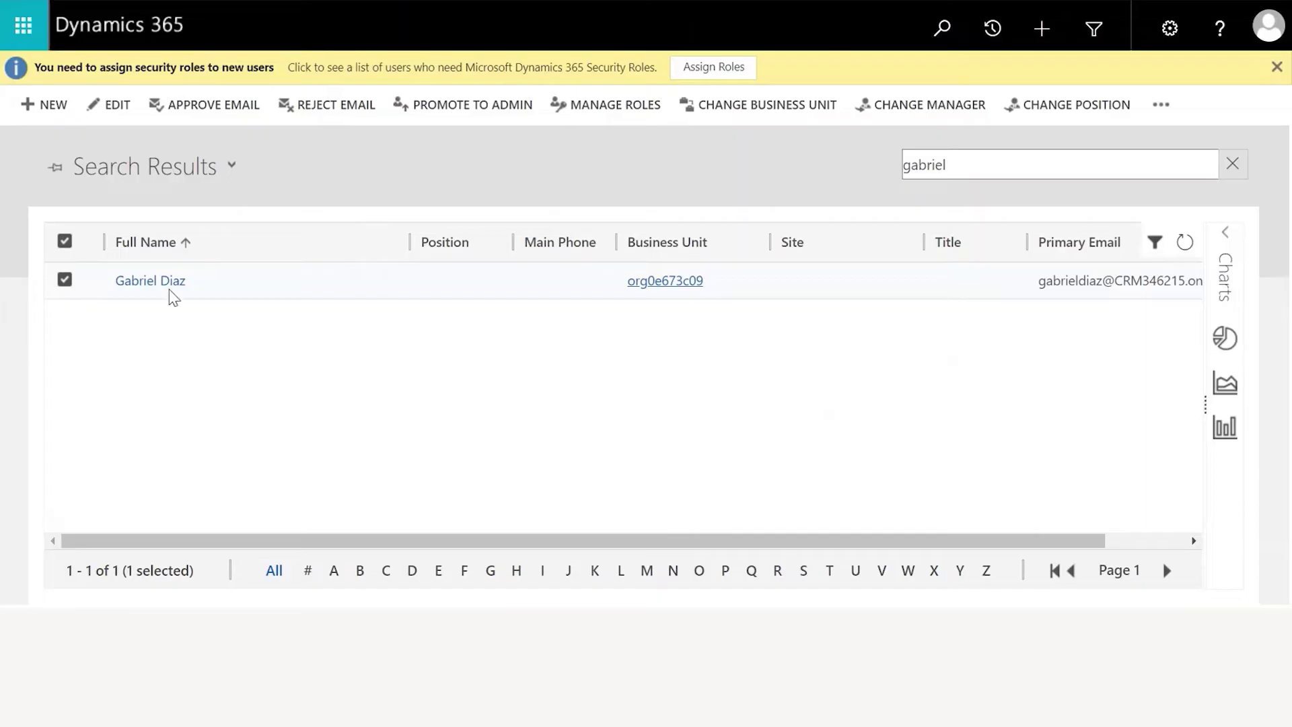
{"action": "left_click", "coordinate": [602, 106]}
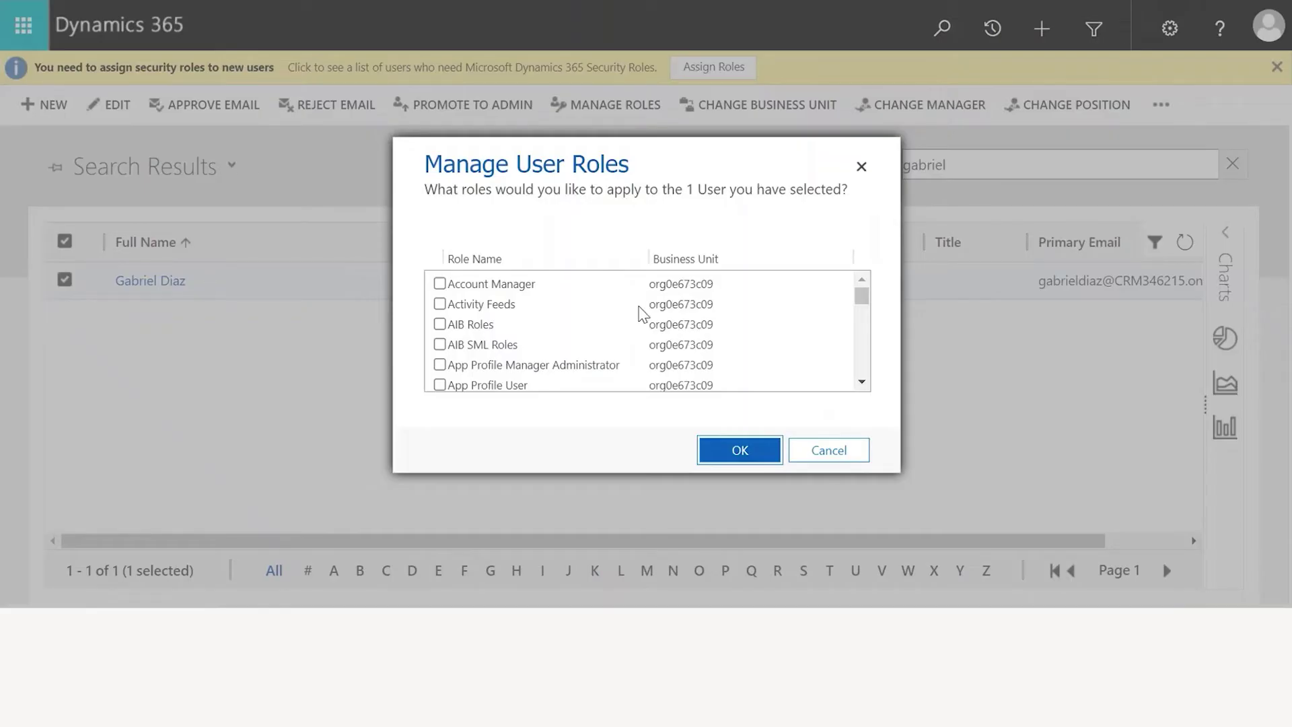
Check Basic User in Manage User Roles and confirm with OK
{"action": "scroll", "coordinate": [642, 307], "scroll_direction": "down", "scroll_amount": 2}
{"action": "scroll", "coordinate": [646, 315], "scroll_direction": "down", "scroll_amount": 4}
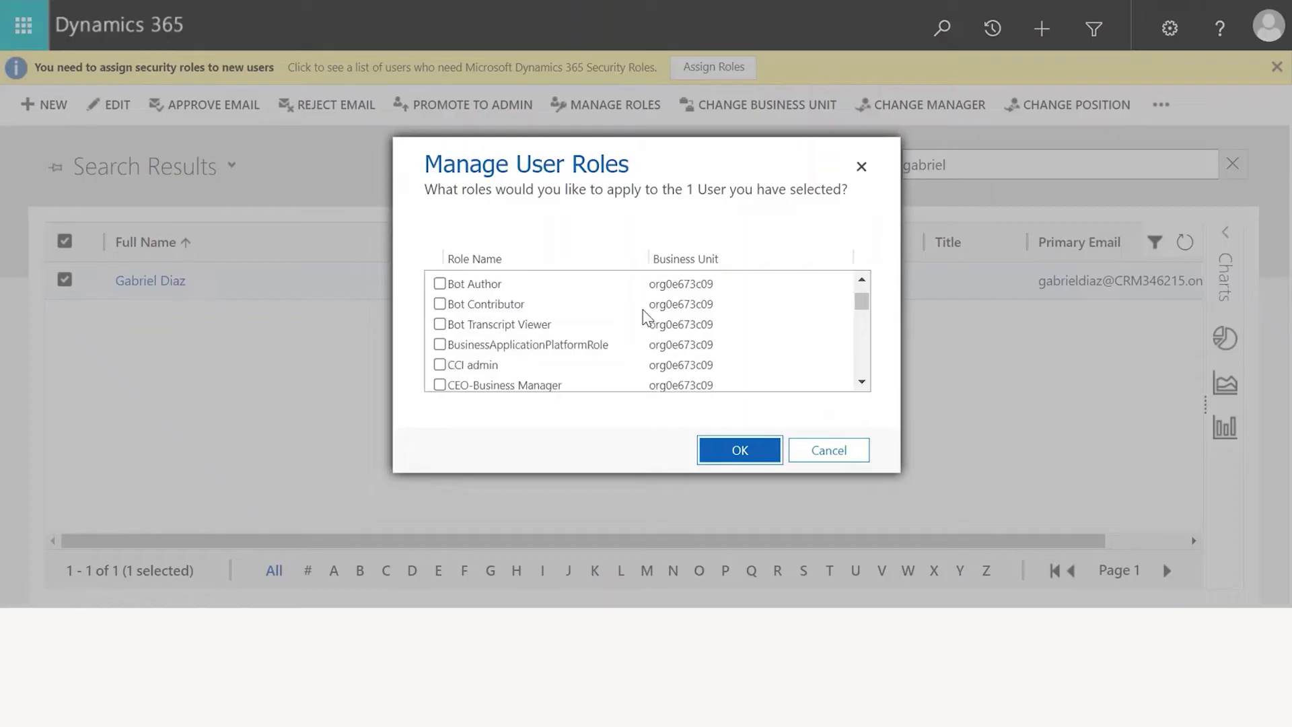
{"action": "scroll", "coordinate": [646, 317], "scroll_direction": "down", "scroll_amount": 3}
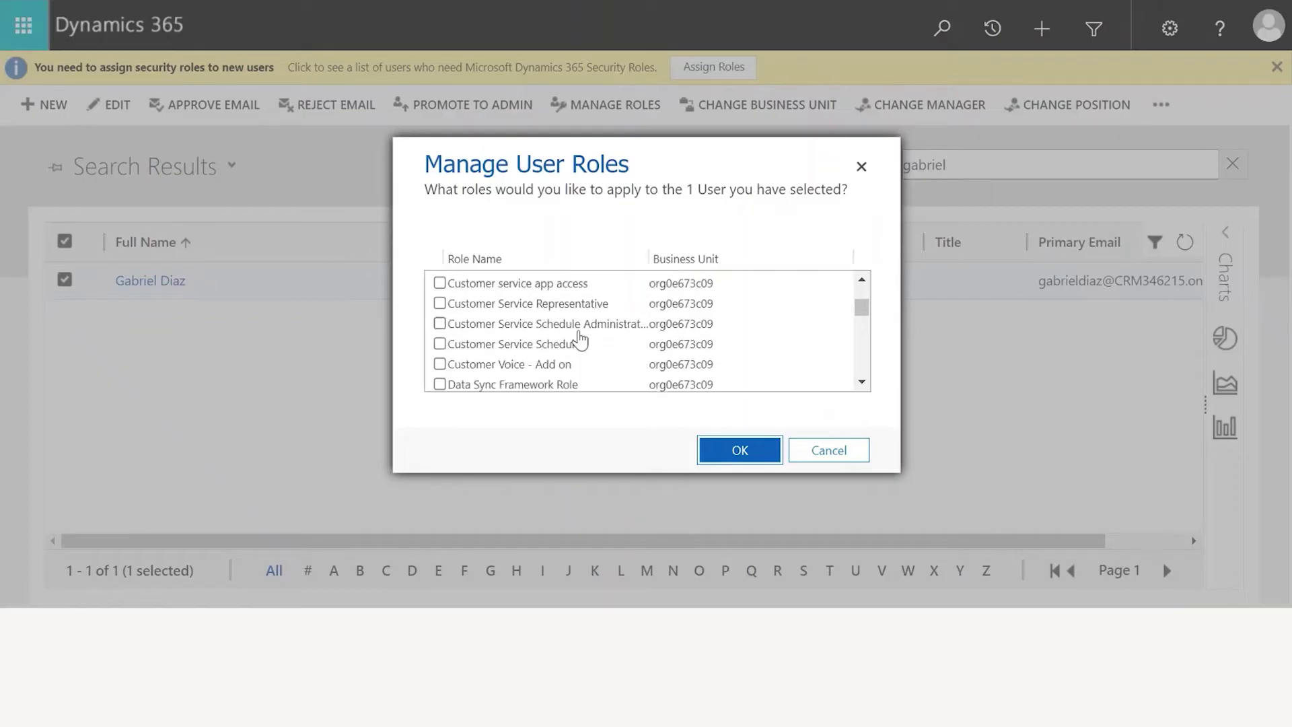
{"action": "scroll", "coordinate": [592, 324], "scroll_direction": "up", "scroll_amount": 2}
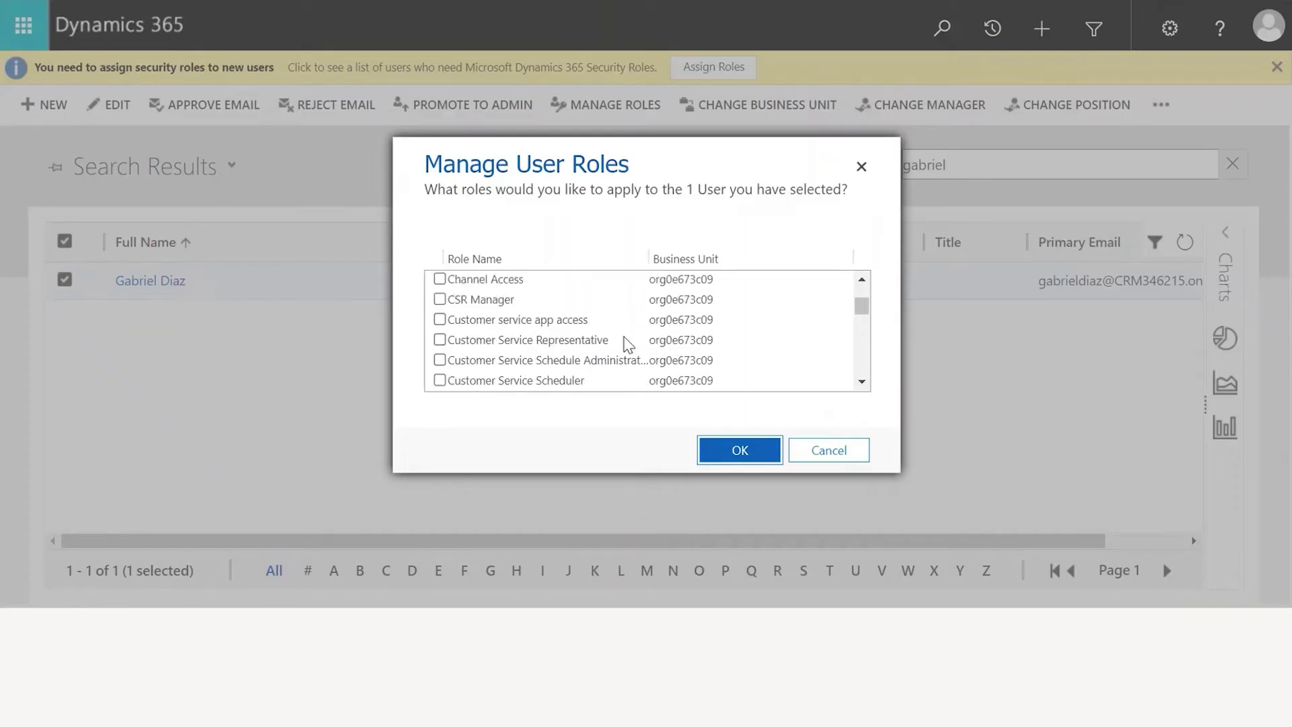
{"action": "scroll", "coordinate": [684, 352], "scroll_direction": "down", "scroll_amount": 3}
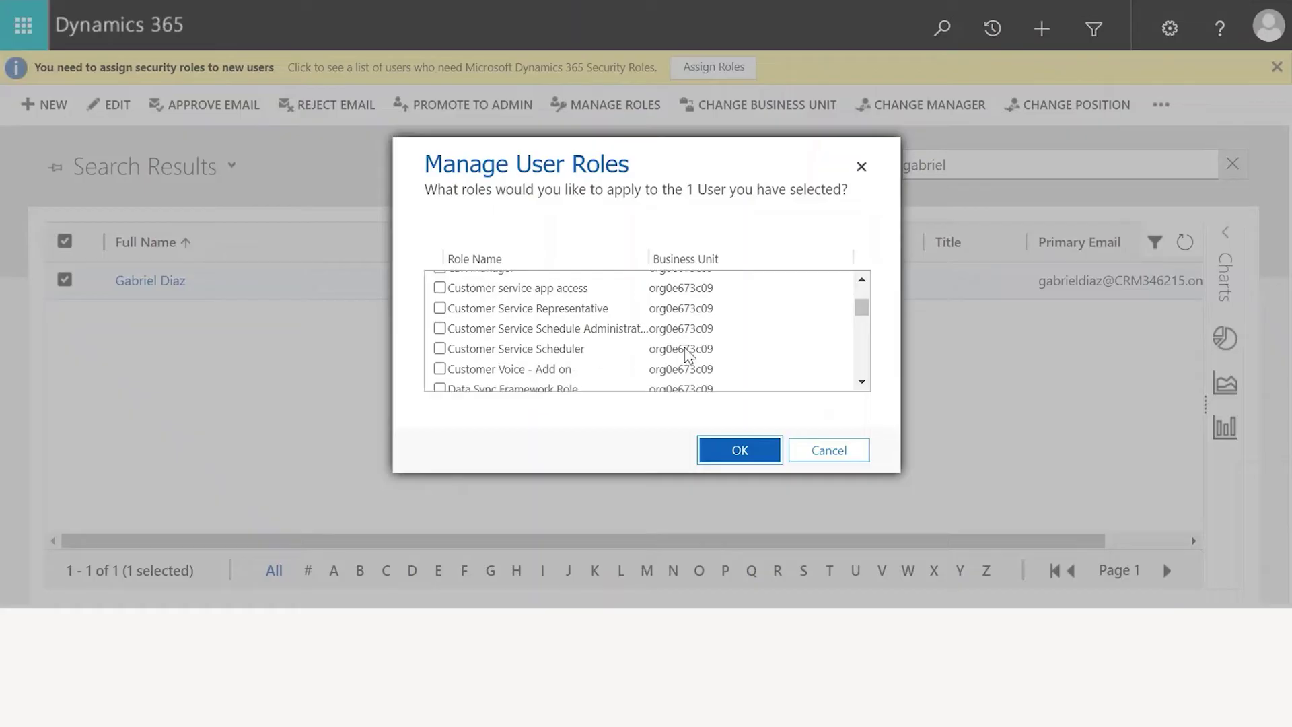
{"action": "scroll", "coordinate": [710, 357], "scroll_direction": "up", "scroll_amount": 5}
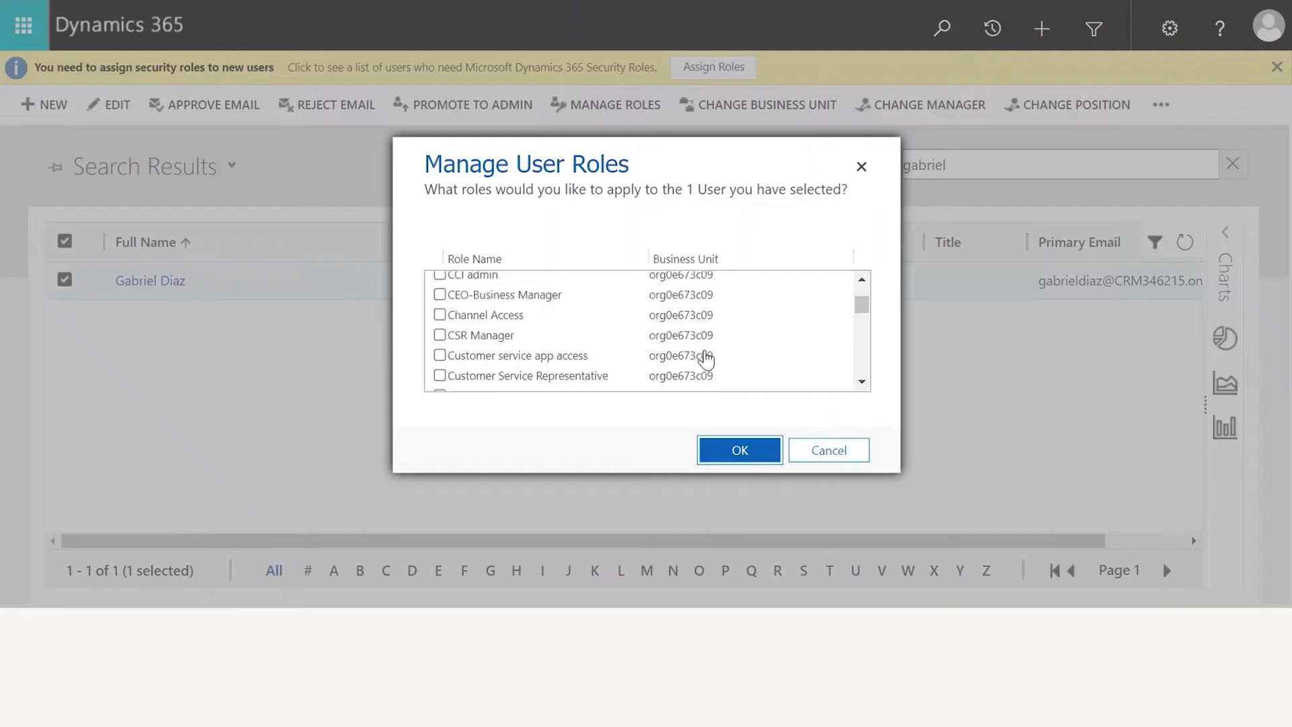
{"action": "scroll", "coordinate": [706, 360], "scroll_direction": "up", "scroll_amount": 3}
{"action": "scroll", "coordinate": [705, 360], "scroll_direction": "down", "scroll_amount": 1}
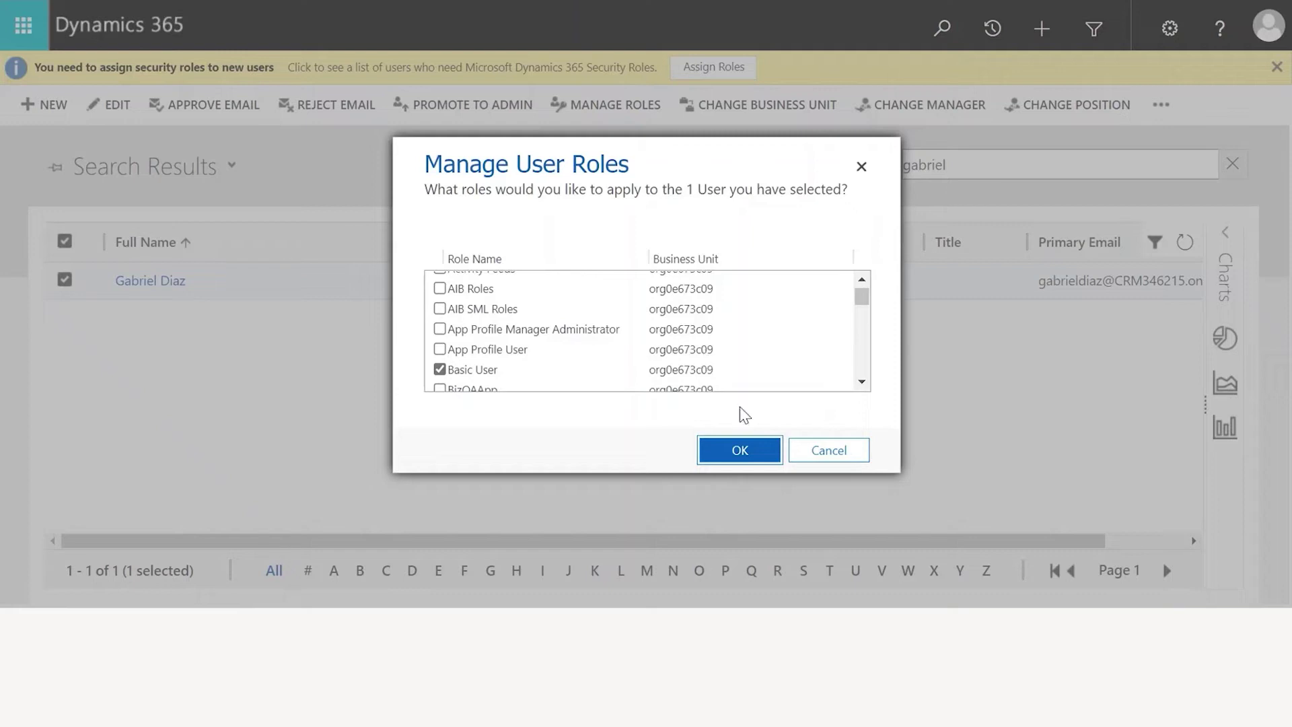
{"action": "left_click", "coordinate": [740, 452]}
{"action": "scroll", "coordinate": [557, 326], "scroll_direction": "down", "scroll_amount": 2}
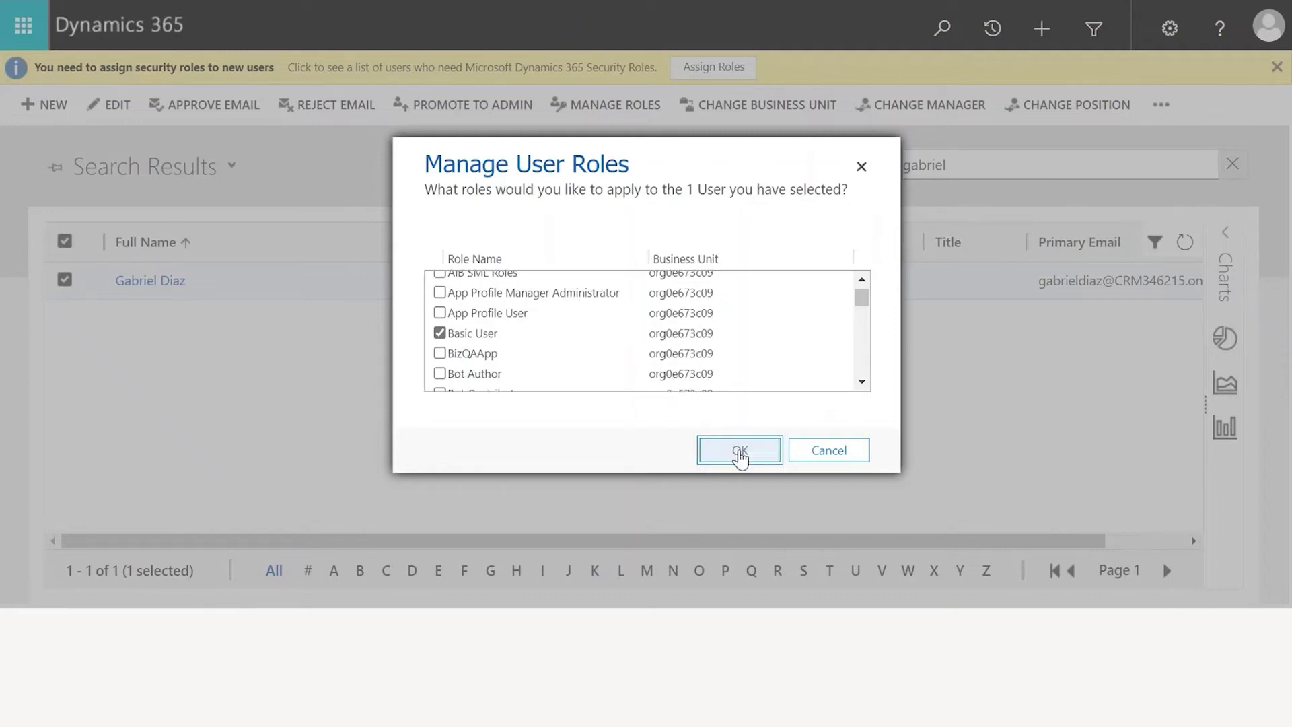
{"action": "left_click", "coordinate": [739, 451]}
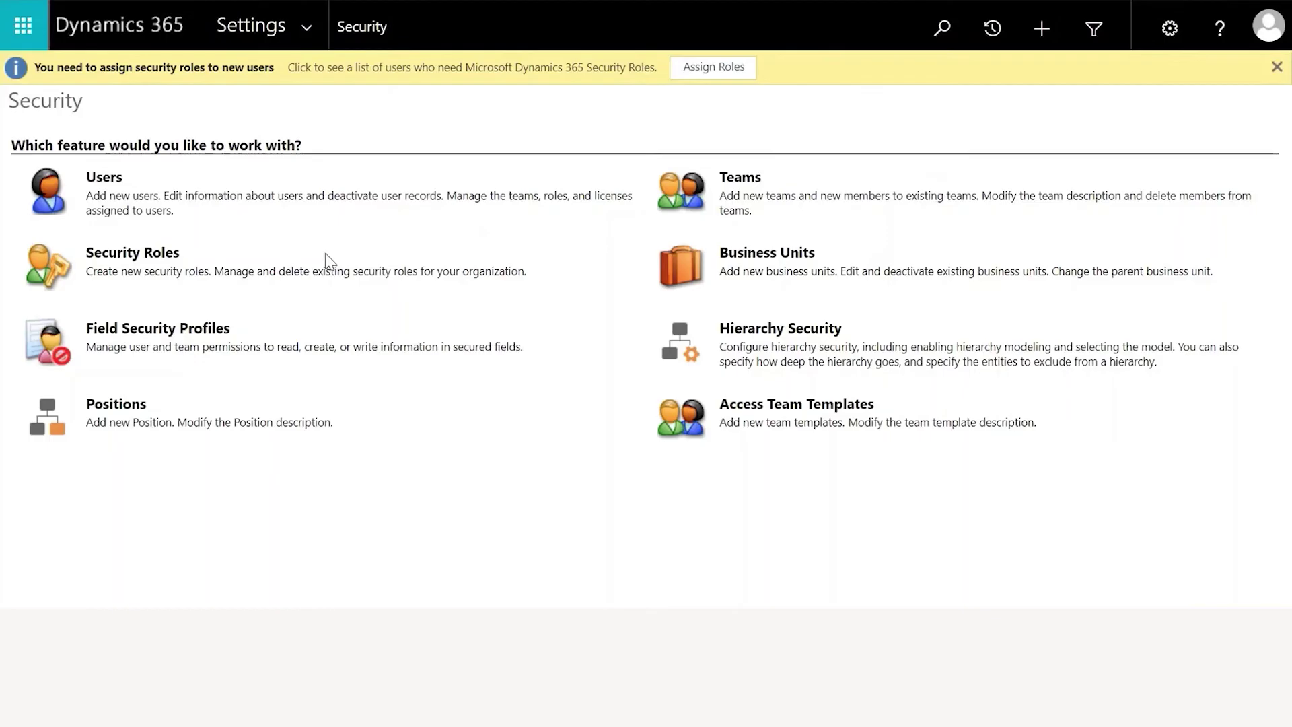
Open the Security Roles list and look through its More Actions menu
{"action": "left_click", "coordinate": [132, 253]}
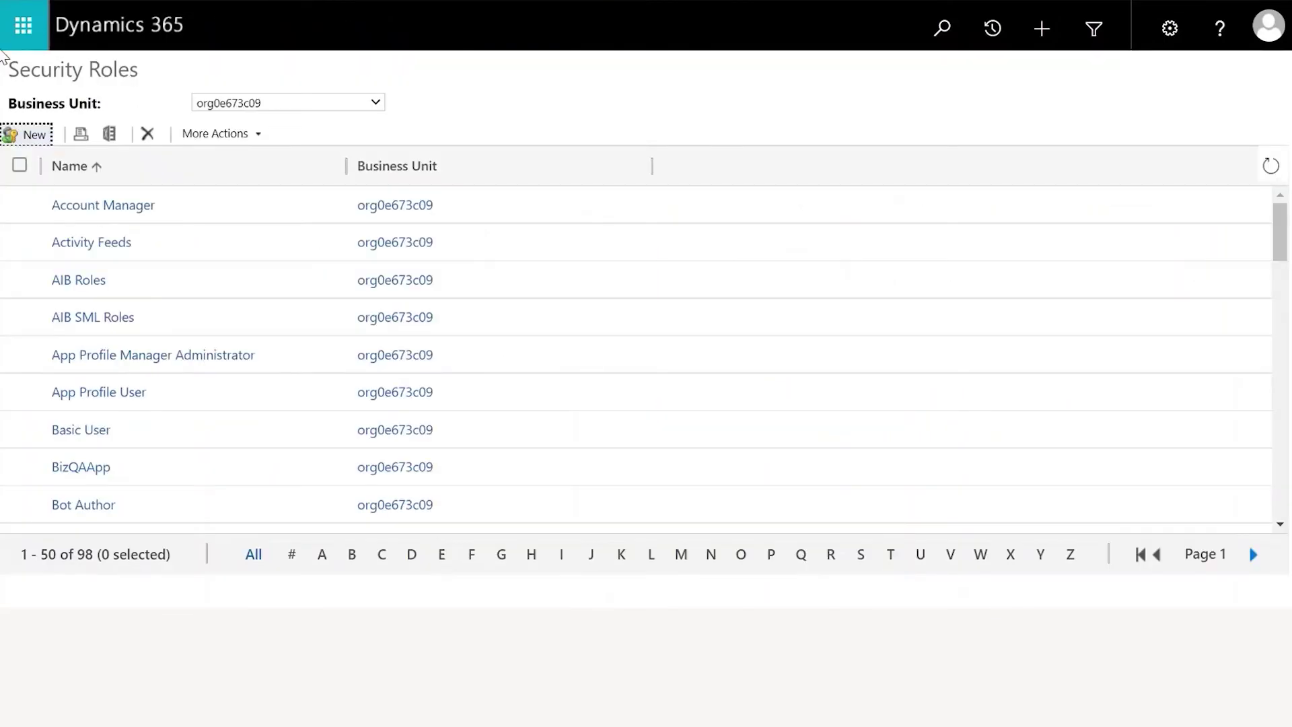
{"action": "left_click", "coordinate": [252, 138]}
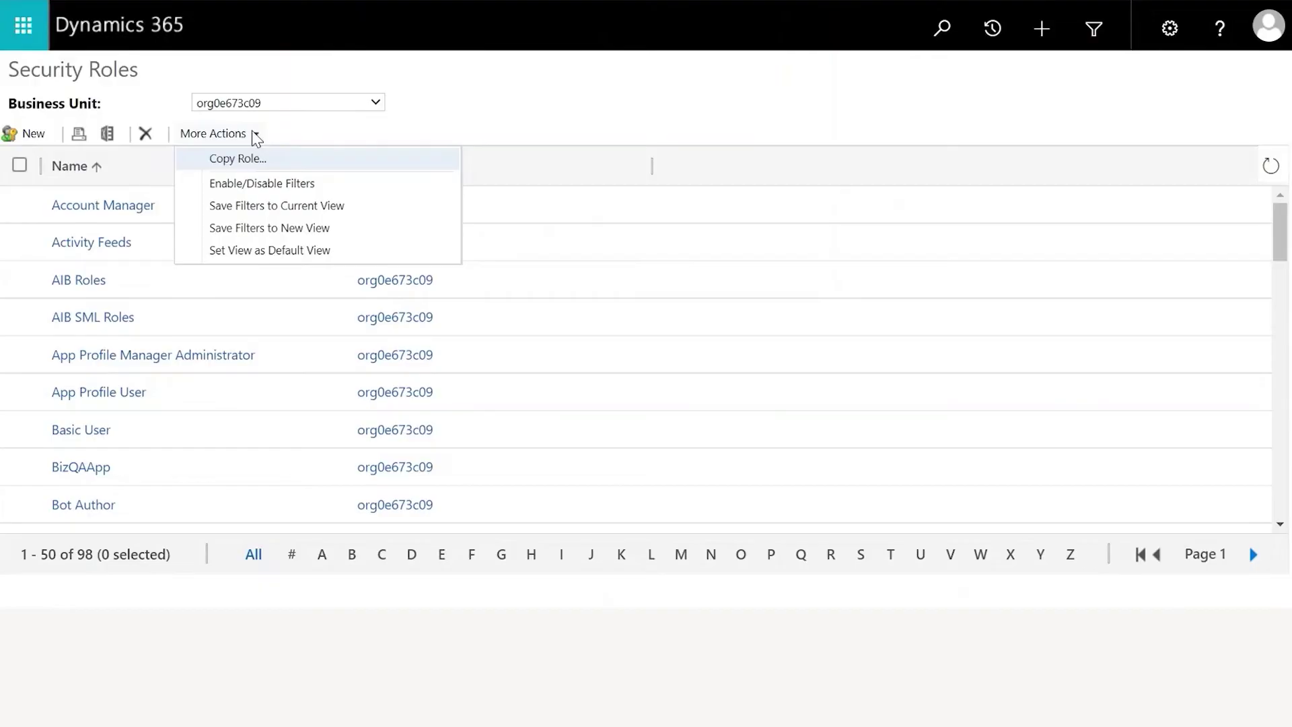
{"action": "left_click", "coordinate": [255, 136]}
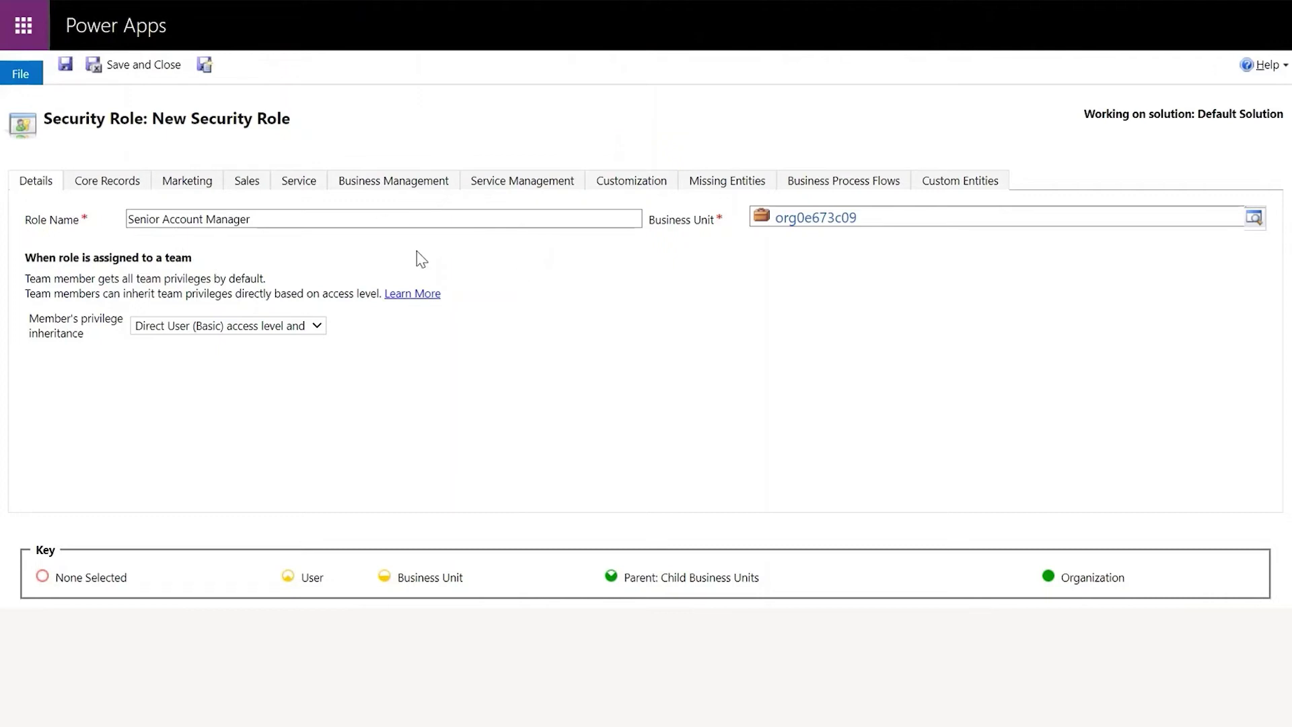
Show the Service tab privileges, then save and close the Senior Account Manager role
{"action": "left_click", "coordinate": [301, 183]}
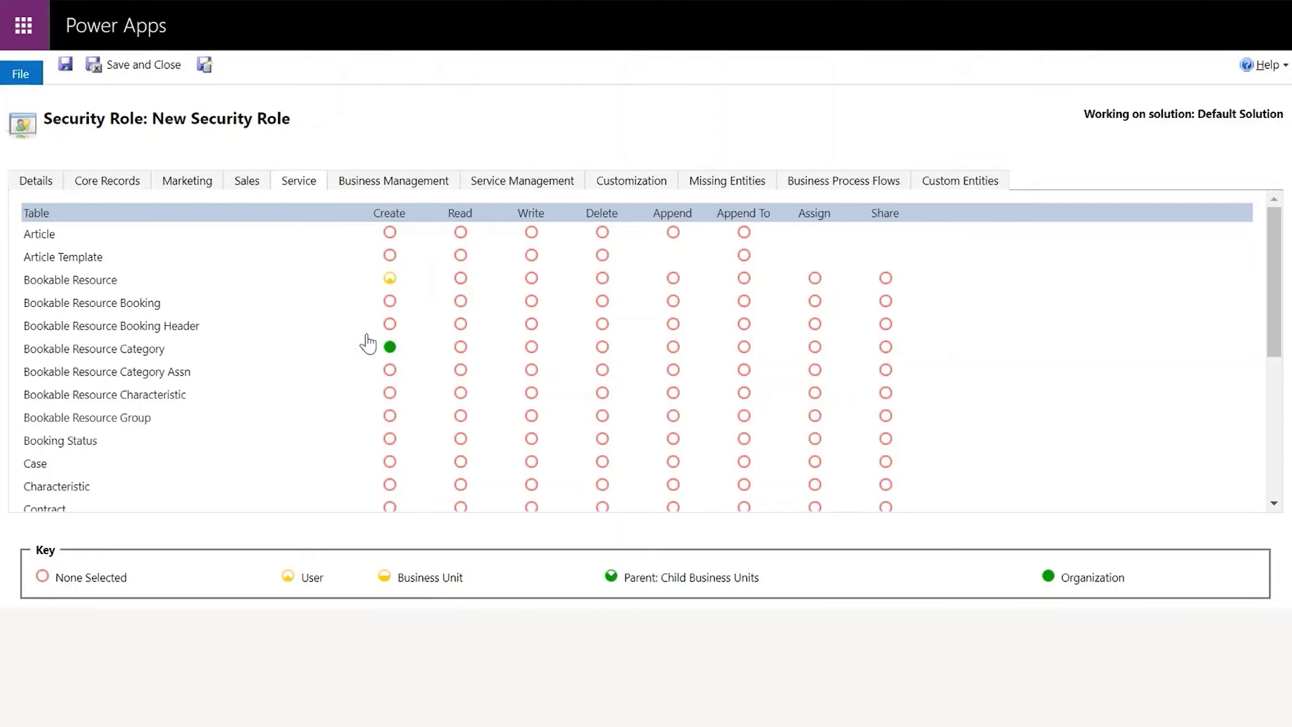
{"action": "left_click", "coordinate": [140, 66]}
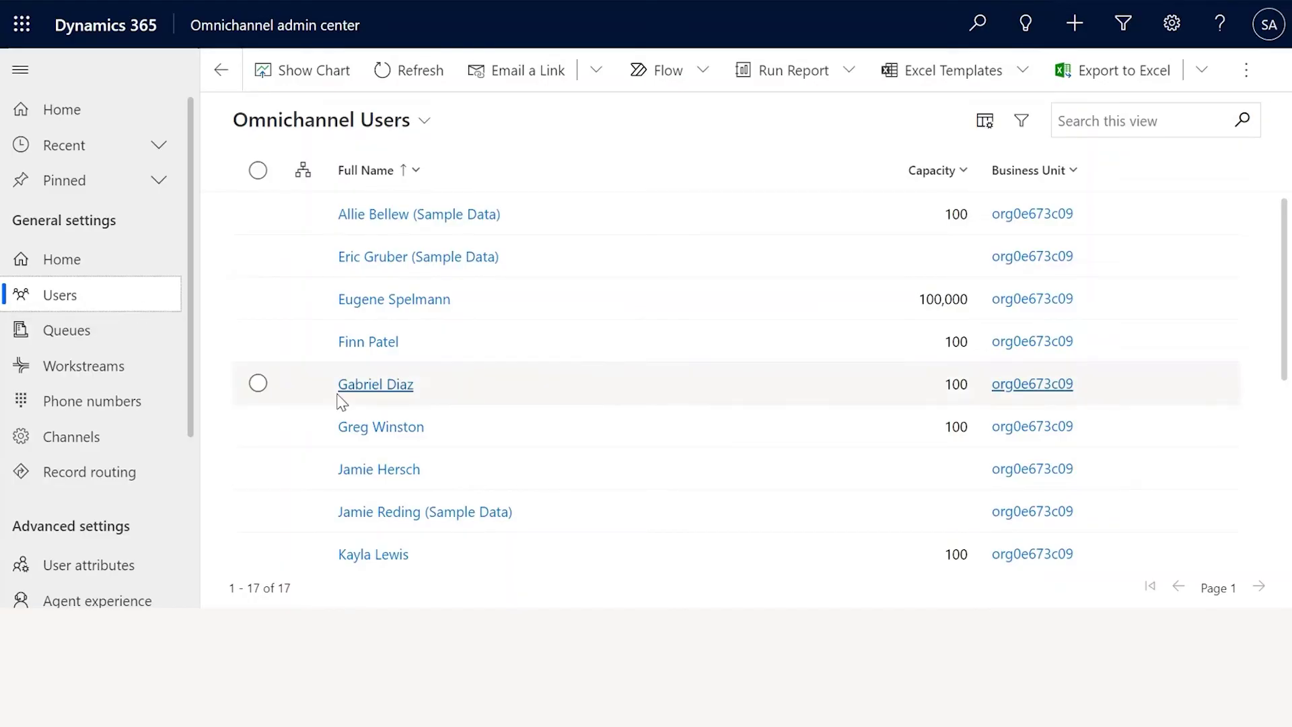
Review the new user's Omnichannel settings: capacity 100 and no queues assigned
{"action": "left_click", "coordinate": [391, 384]}
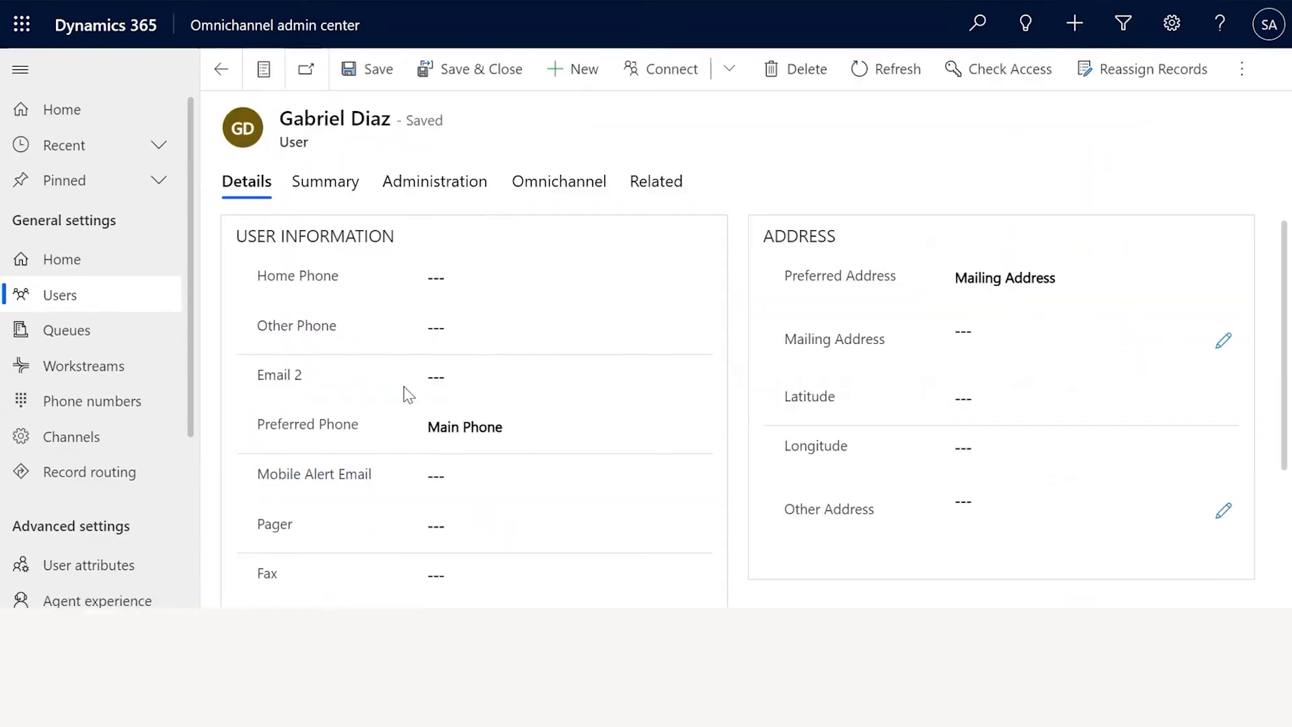
{"action": "left_click", "coordinate": [559, 188]}
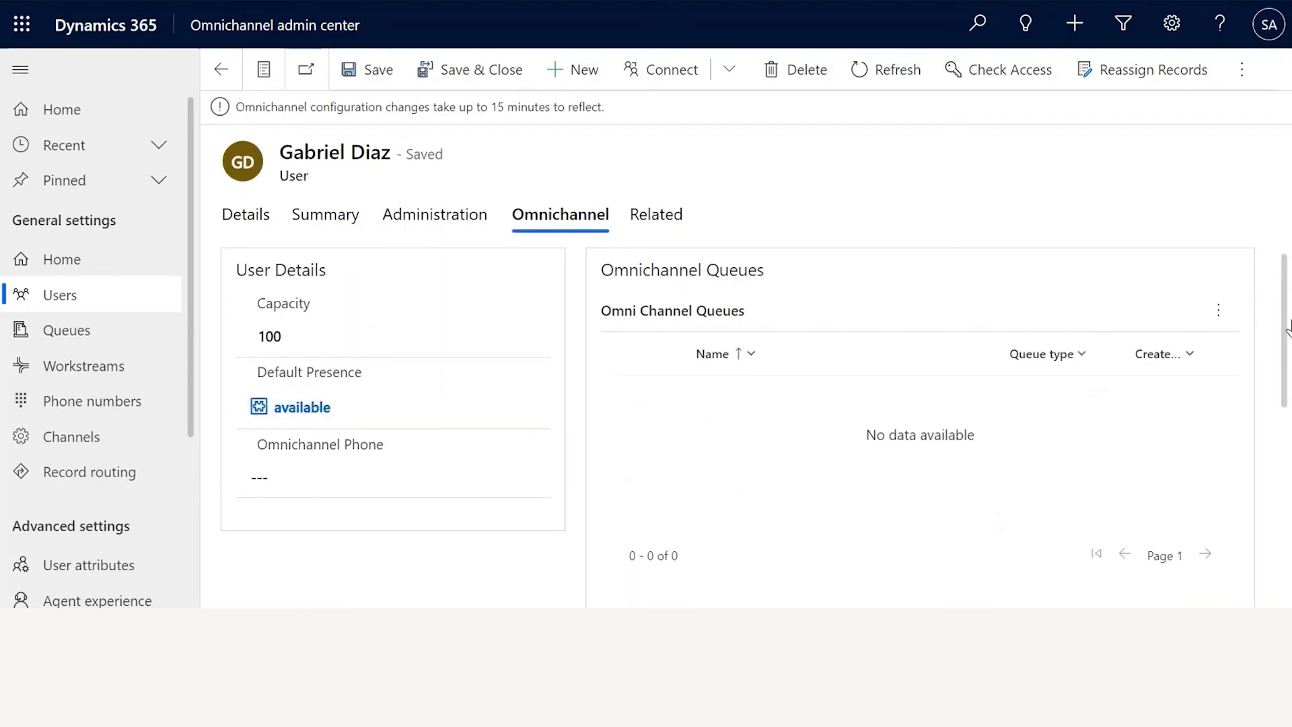
{"action": "left_click", "coordinate": [1222, 325]}
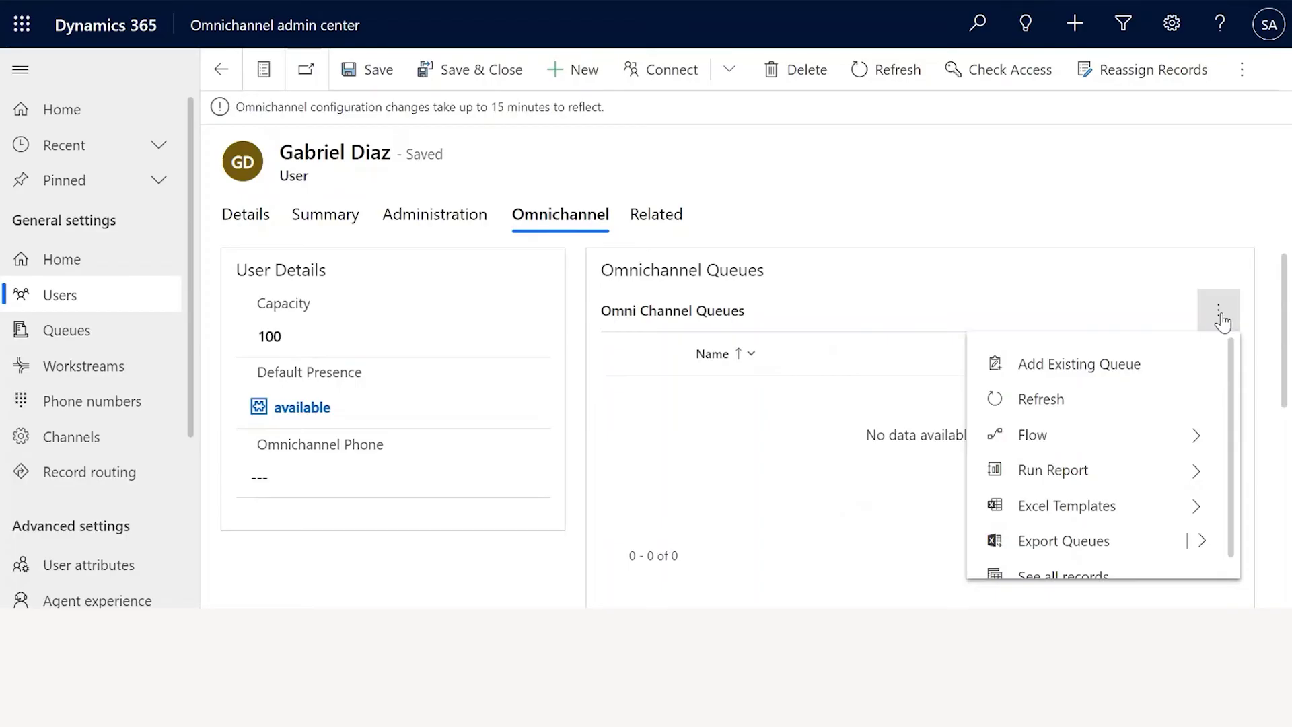
{"action": "left_click", "coordinate": [1218, 313]}
{"action": "left_click", "coordinate": [1218, 309]}
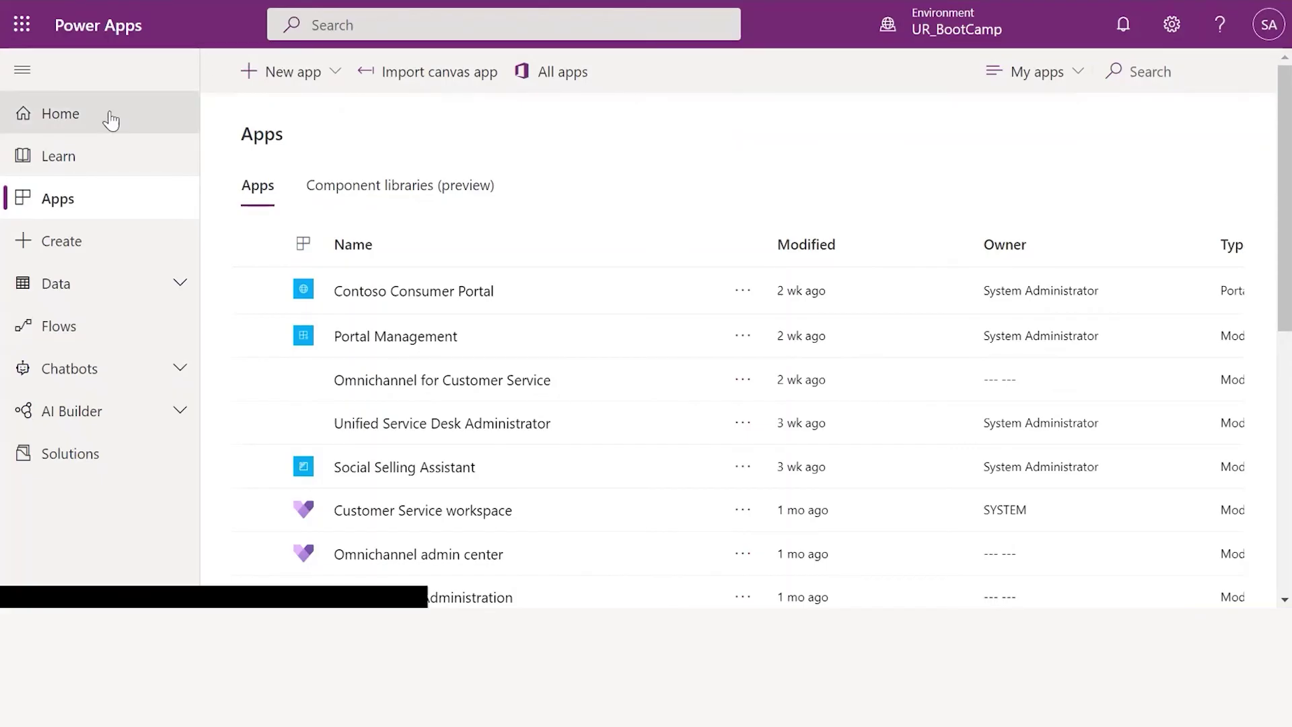
From the Power Apps Apps list, launch App profile manager for Omnichannel for Customer Service
{"action": "left_click", "coordinate": [113, 123]}
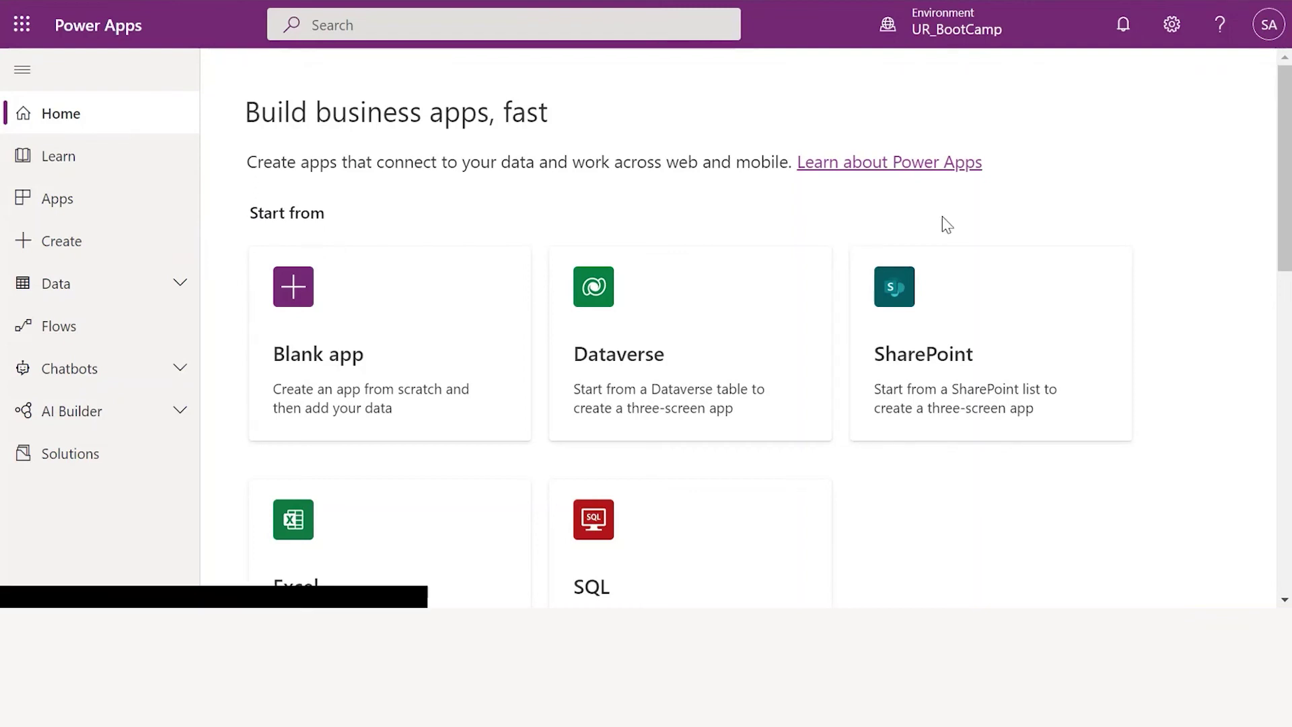
{"action": "left_click", "coordinate": [960, 45]}
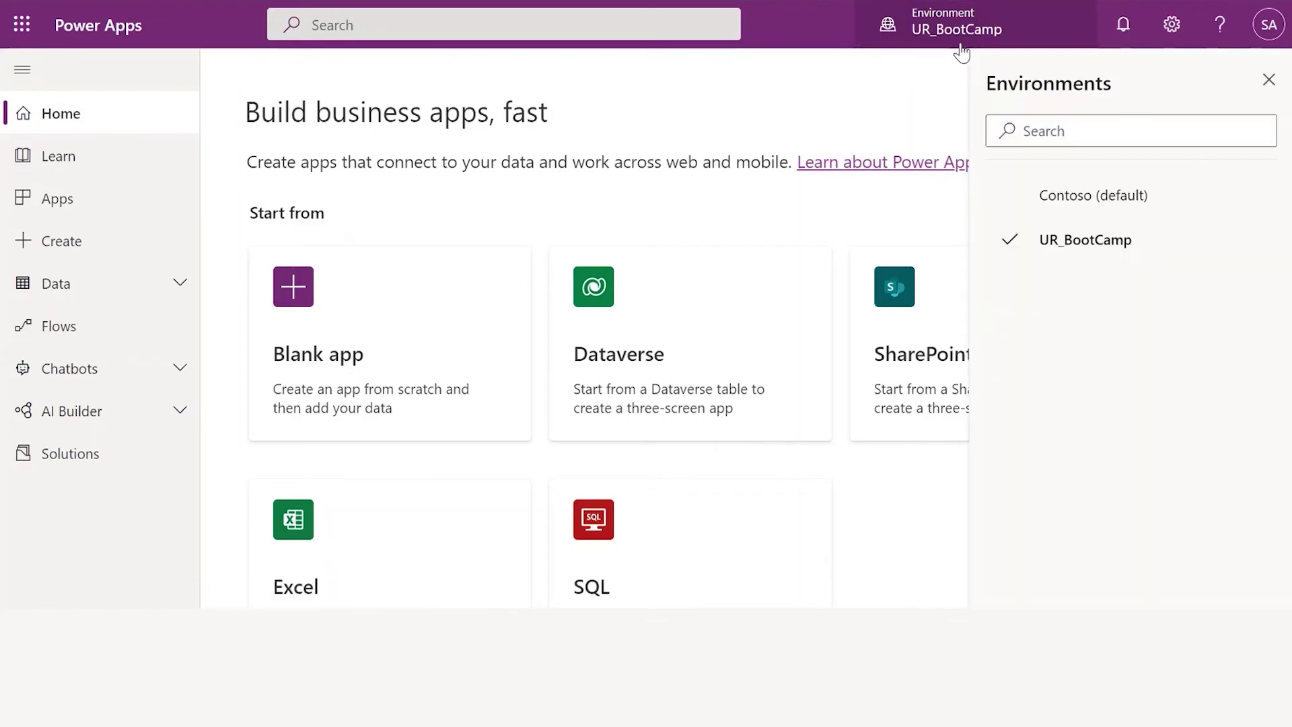
{"action": "left_click", "coordinate": [960, 46]}
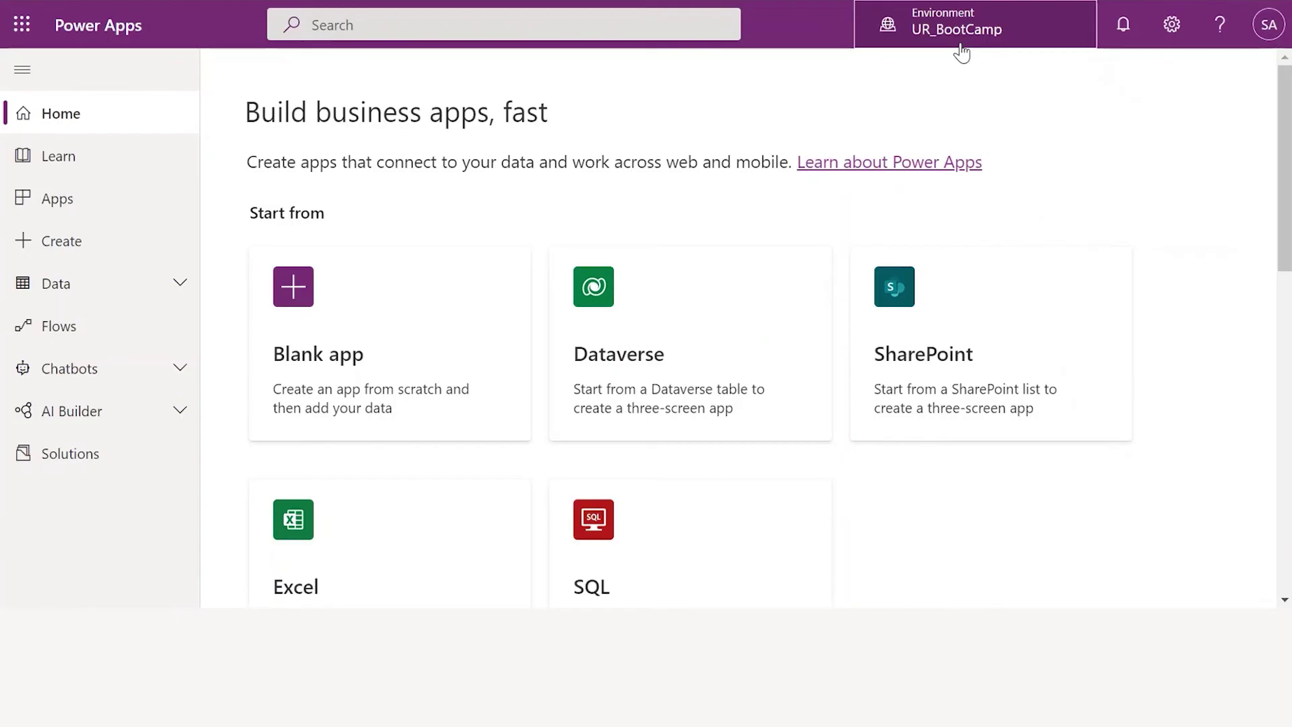
{"action": "left_click", "coordinate": [163, 203]}
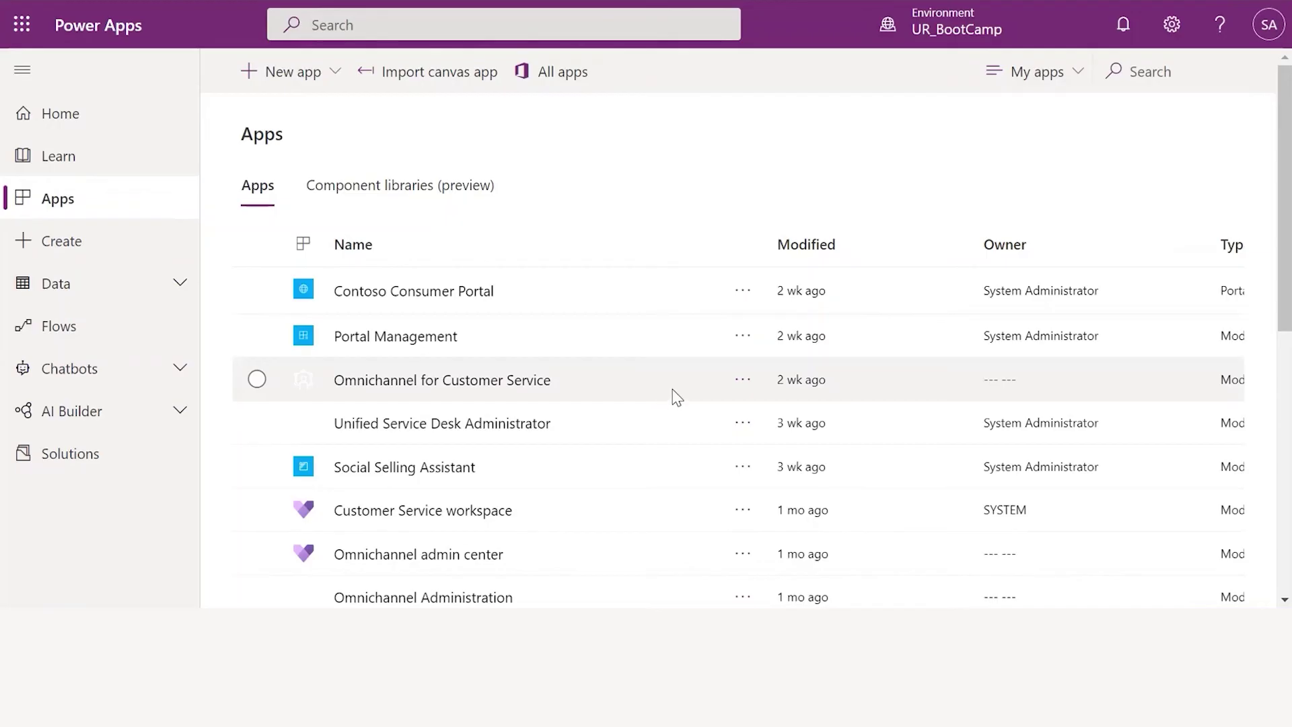
{"action": "left_click", "coordinate": [748, 389]}
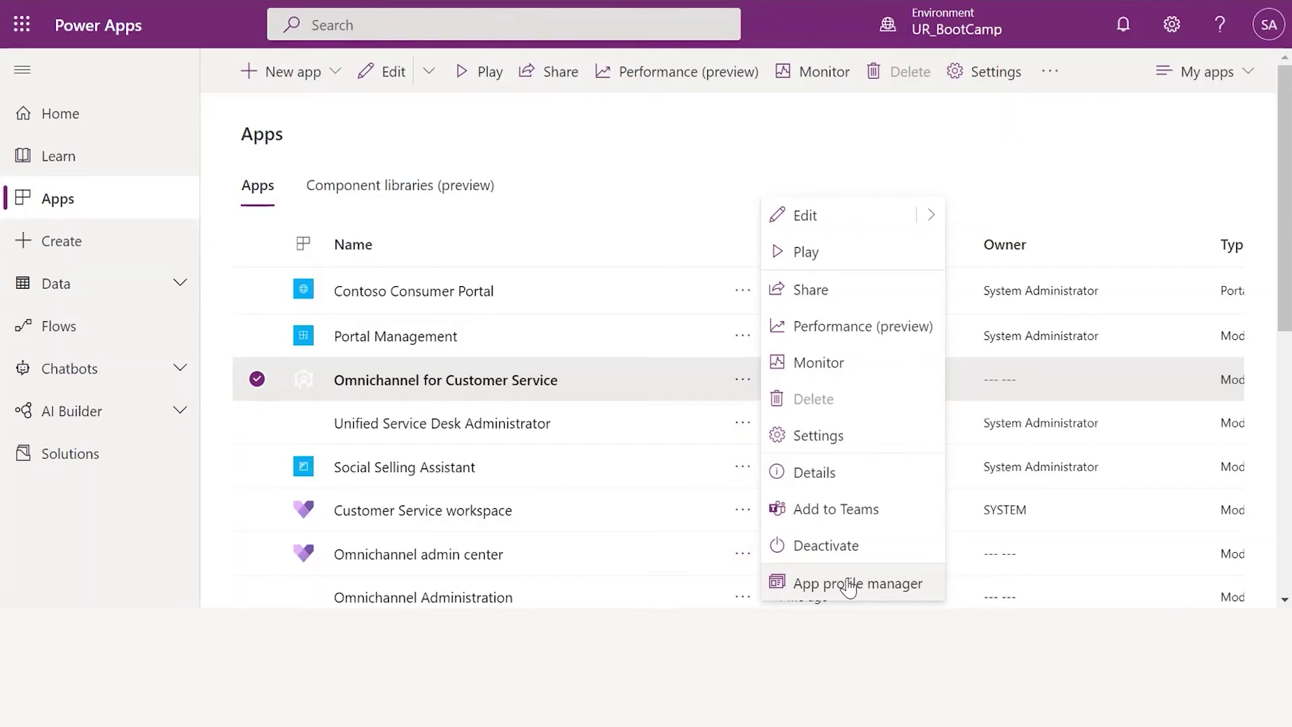
{"action": "left_click", "coordinate": [849, 586]}
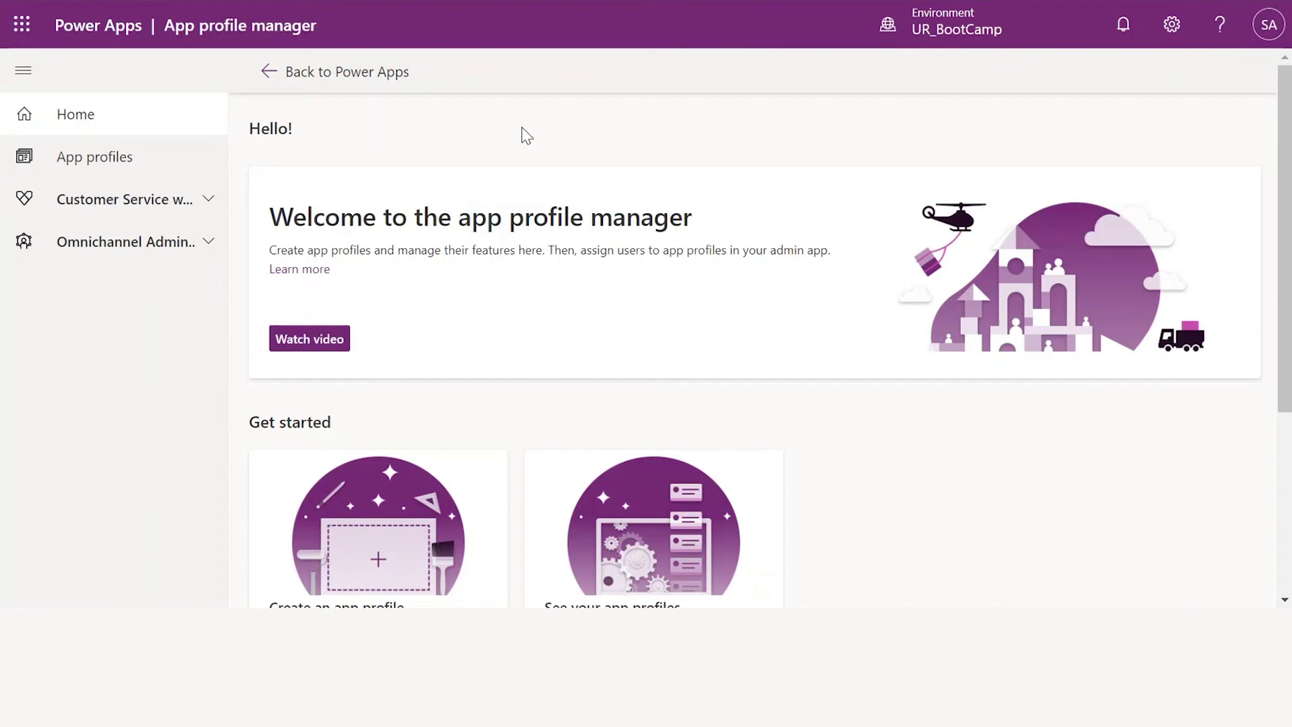
Open the 'Omnichannel for Customer Service - default profile' and start Assign users
{"action": "left_click", "coordinate": [128, 161]}
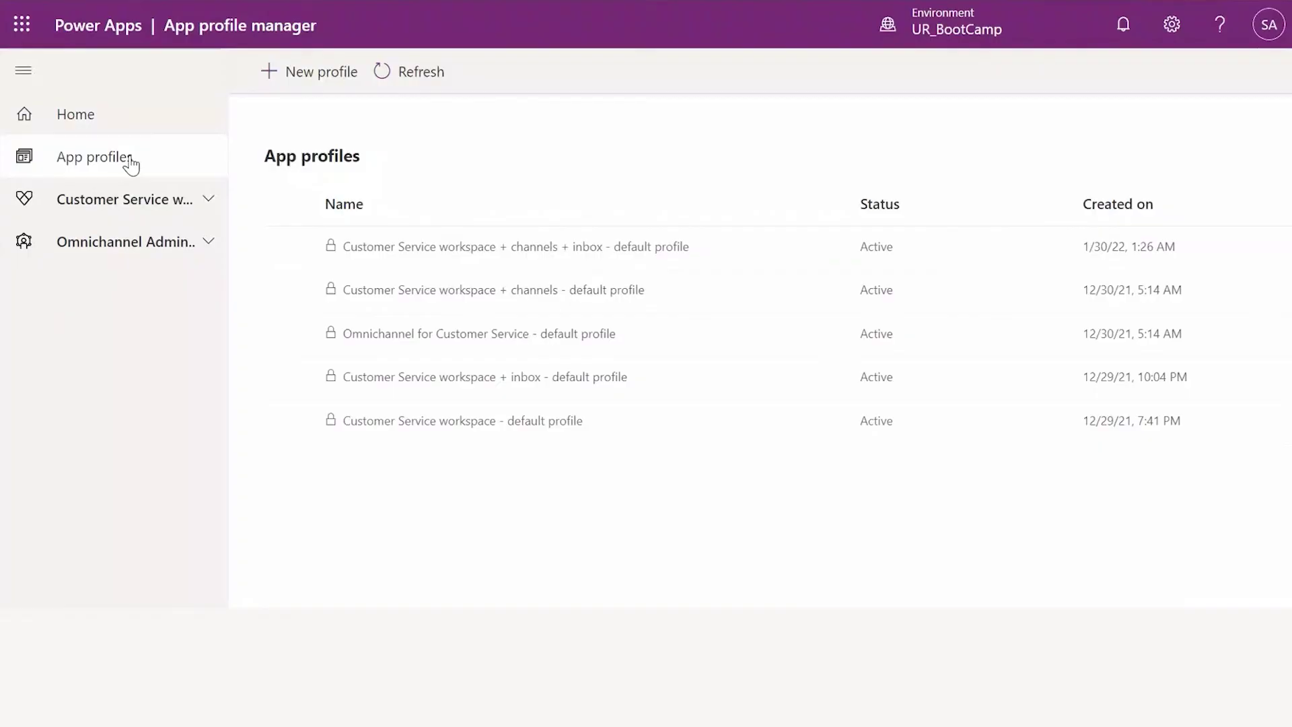
{"action": "left_click", "coordinate": [411, 335]}
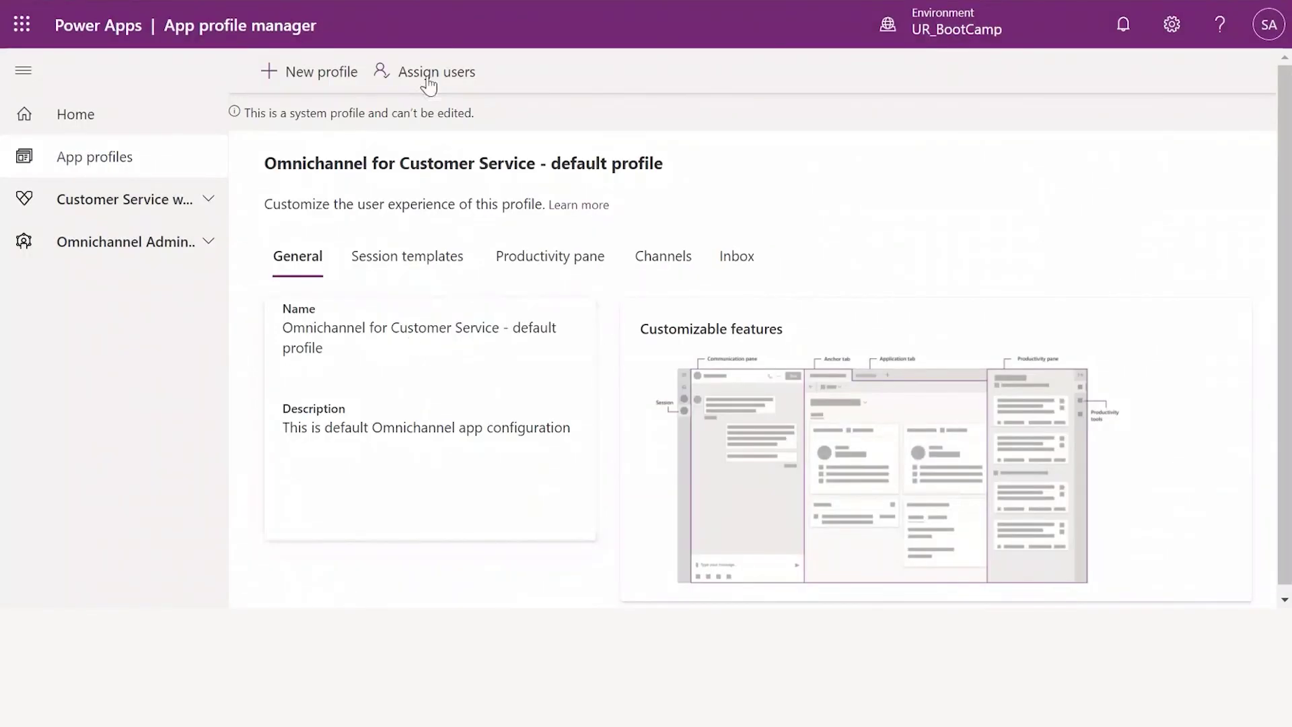
{"action": "left_click", "coordinate": [426, 76]}
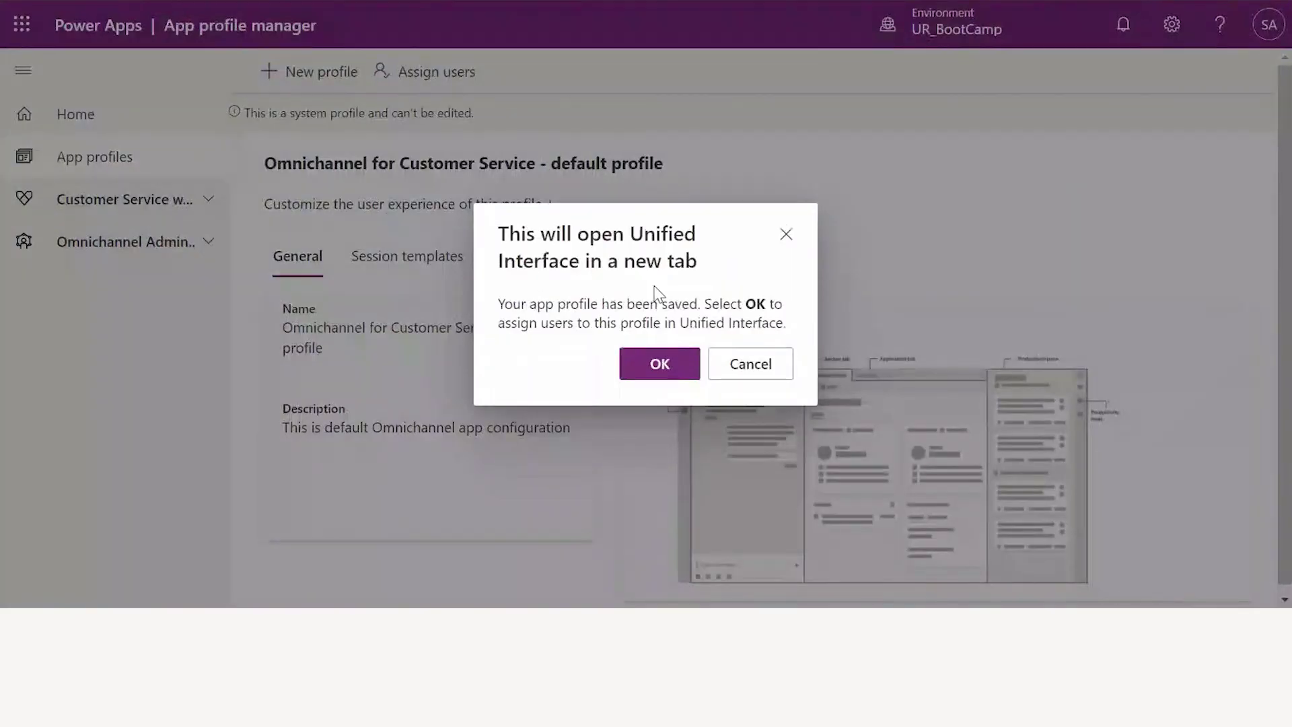
Add the new user to the default profile's Users list via Lookup Records
{"action": "left_click", "coordinate": [673, 369]}
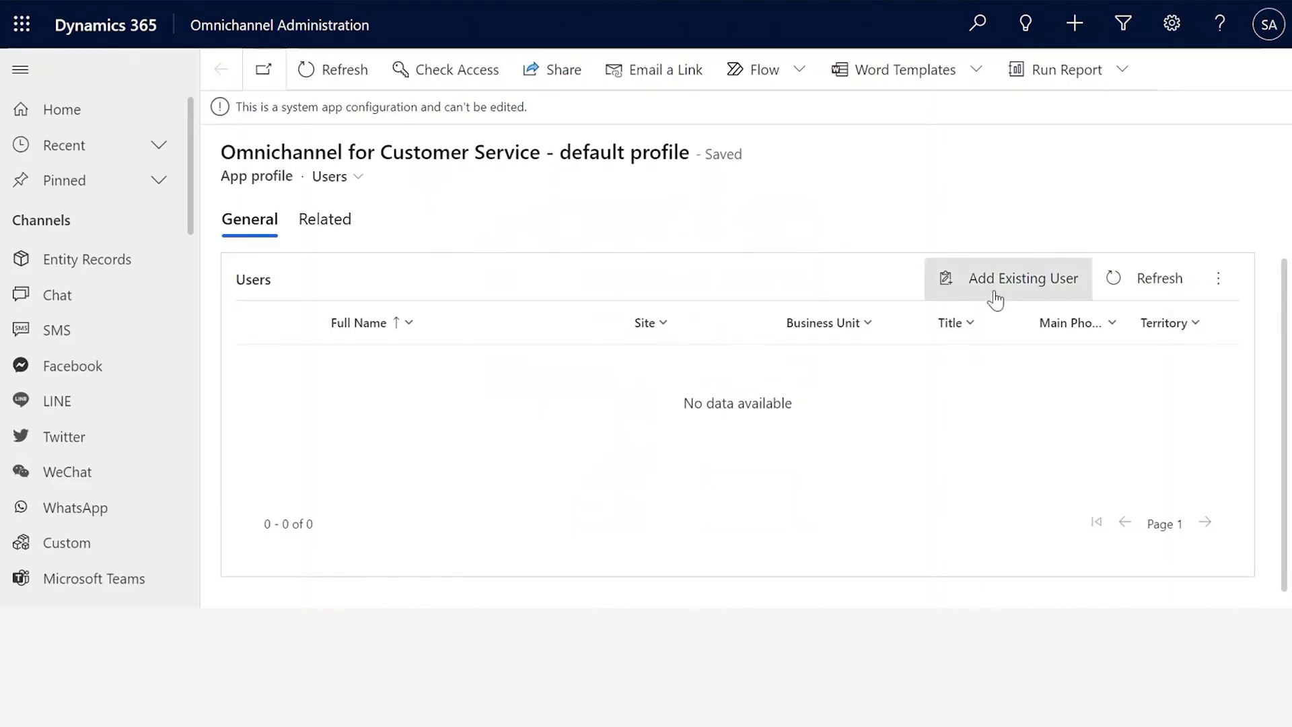
{"action": "left_click", "coordinate": [995, 299]}
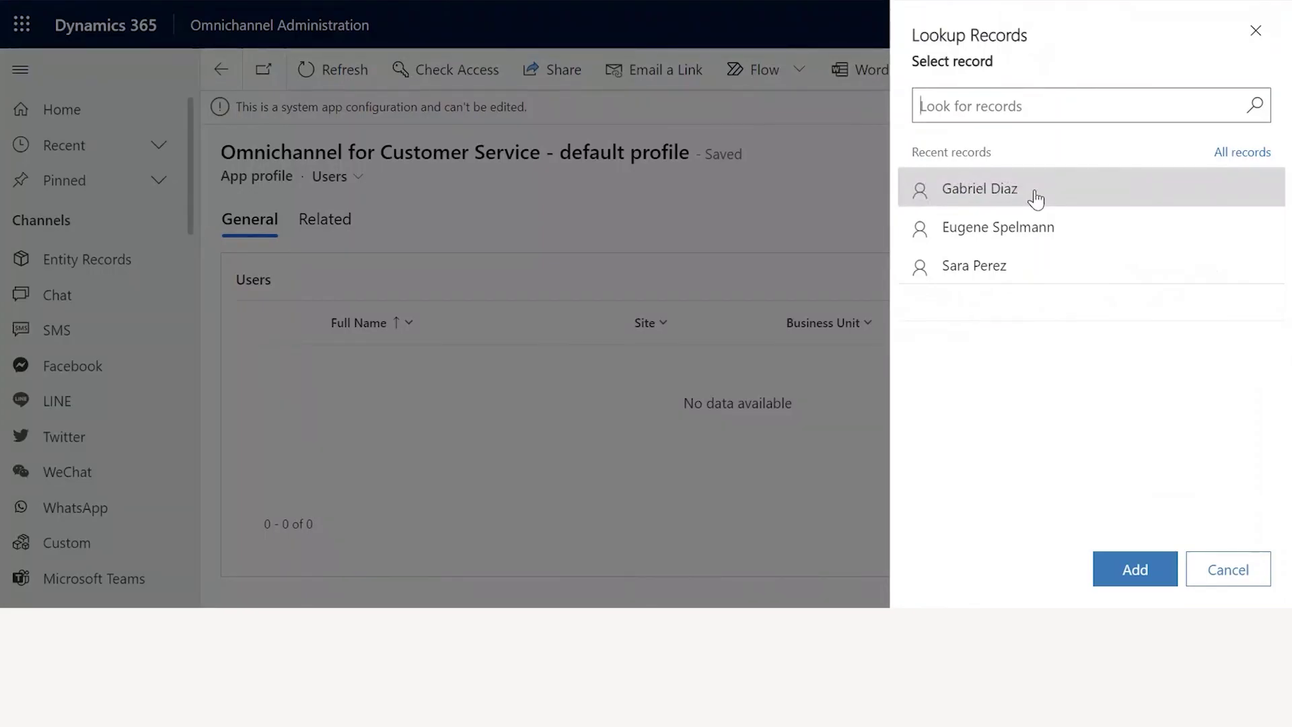
{"action": "left_click", "coordinate": [977, 191]}
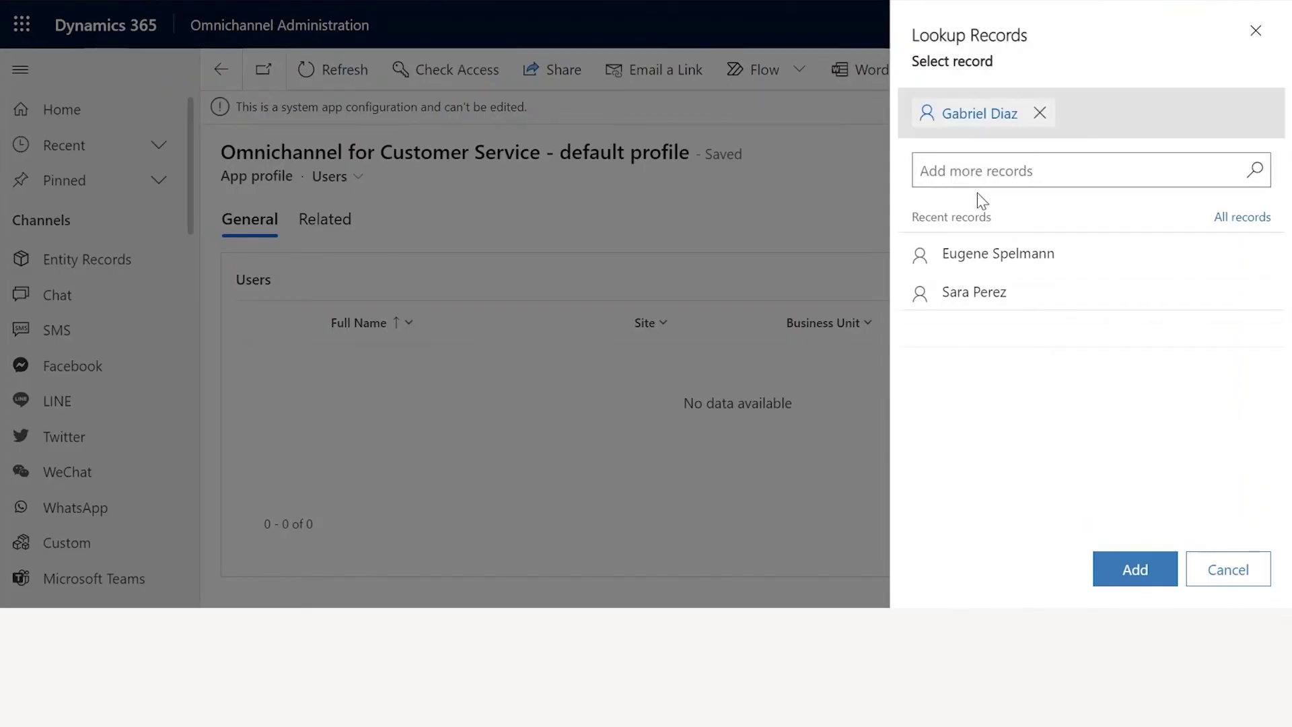
{"action": "left_click", "coordinate": [1137, 568]}
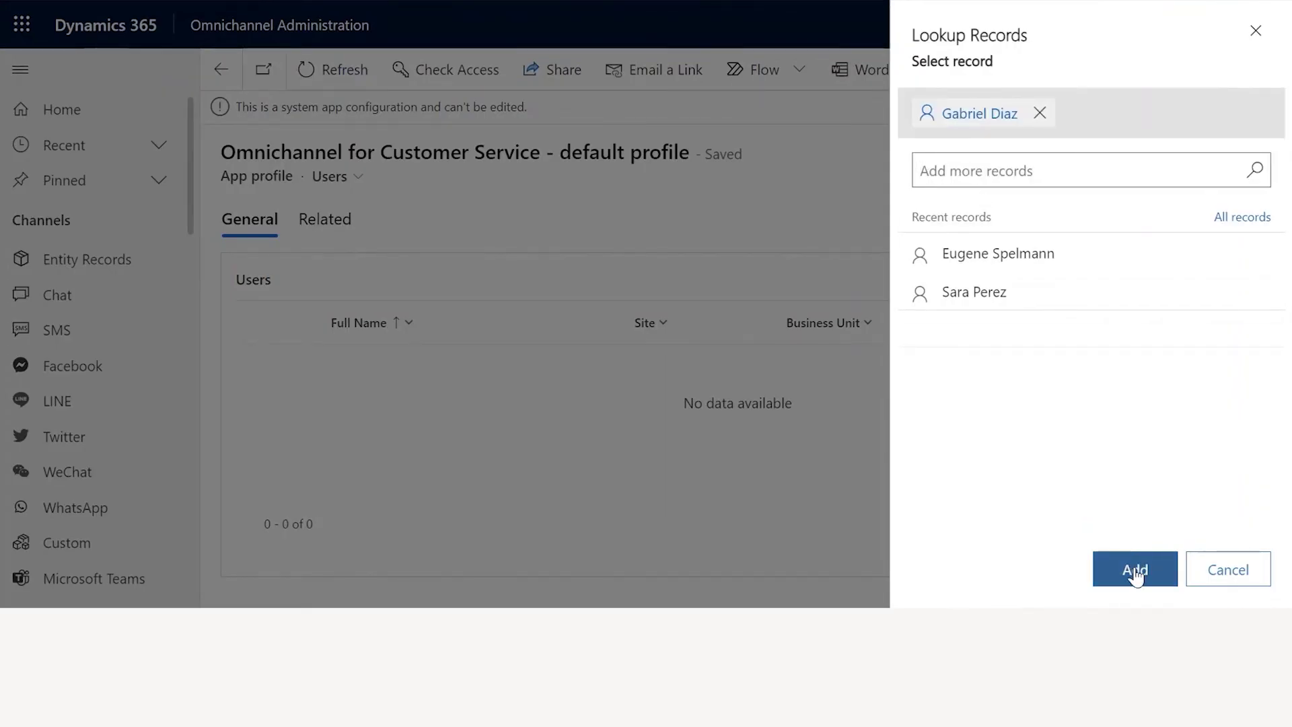